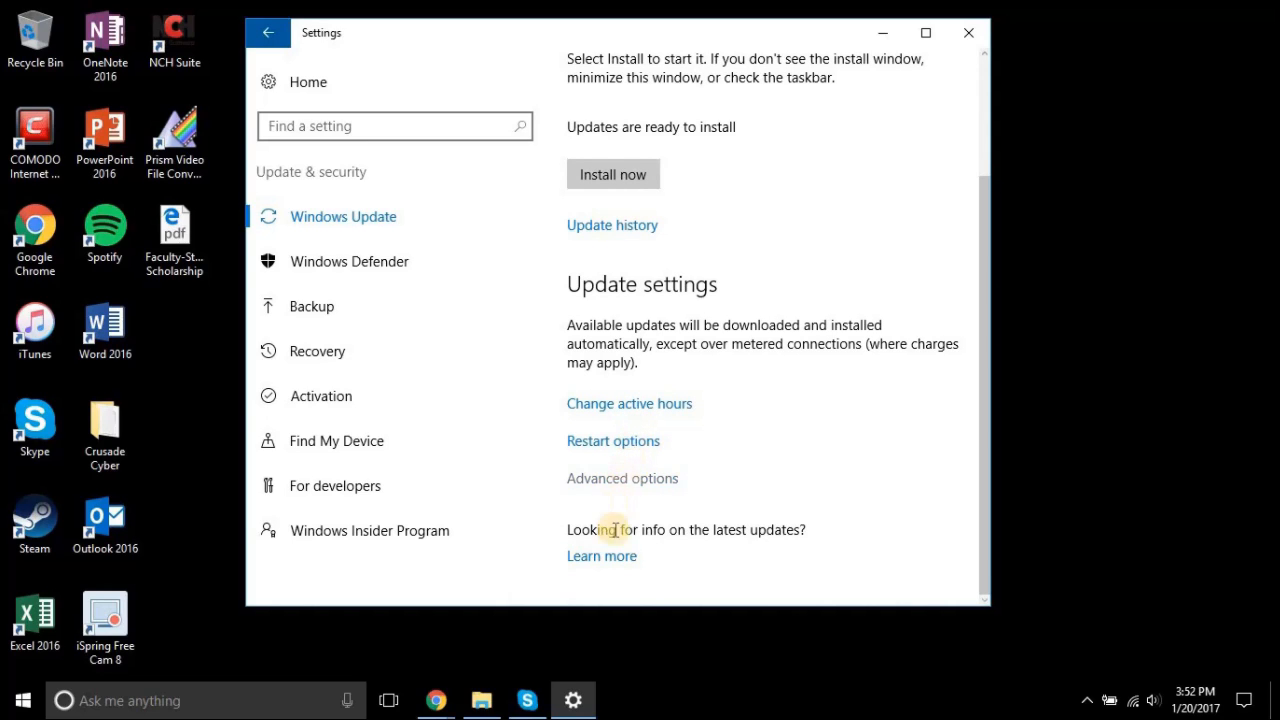
Review the Windows Update status and bring up the computer's power options, dismissing them without choosing Restart
scroll(643, 235, "up", 3)
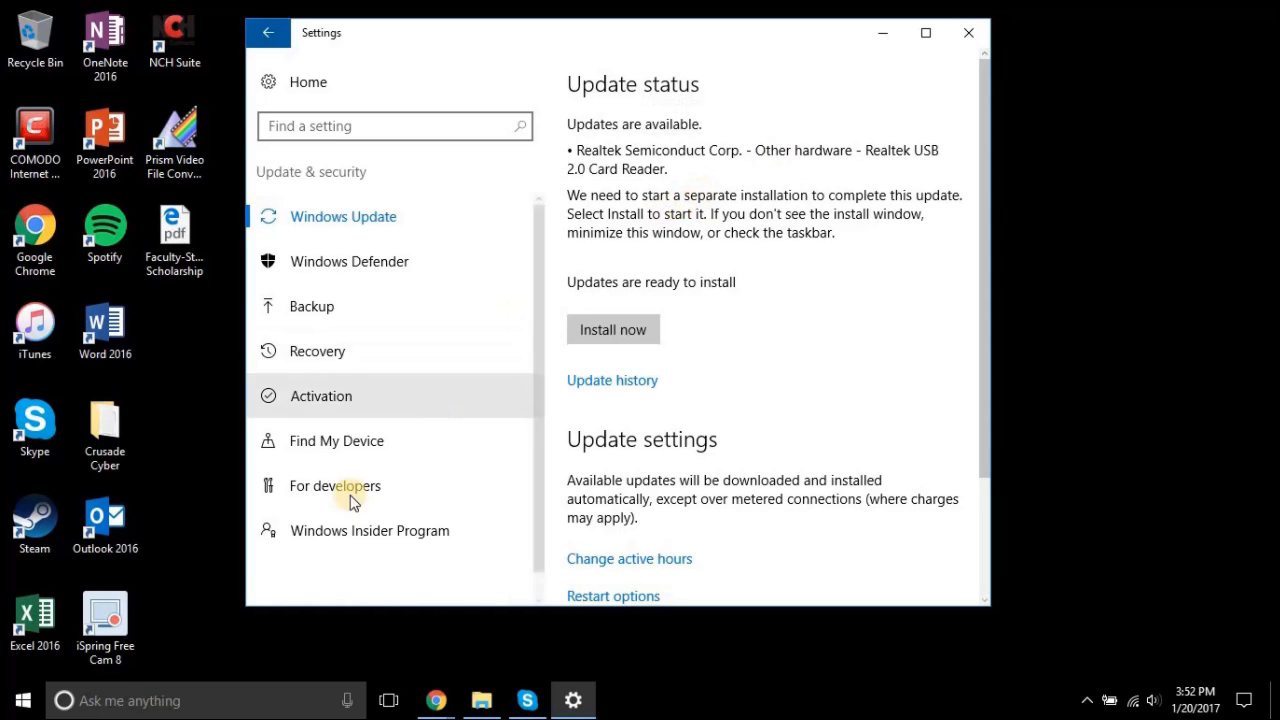
left_click(30, 704)
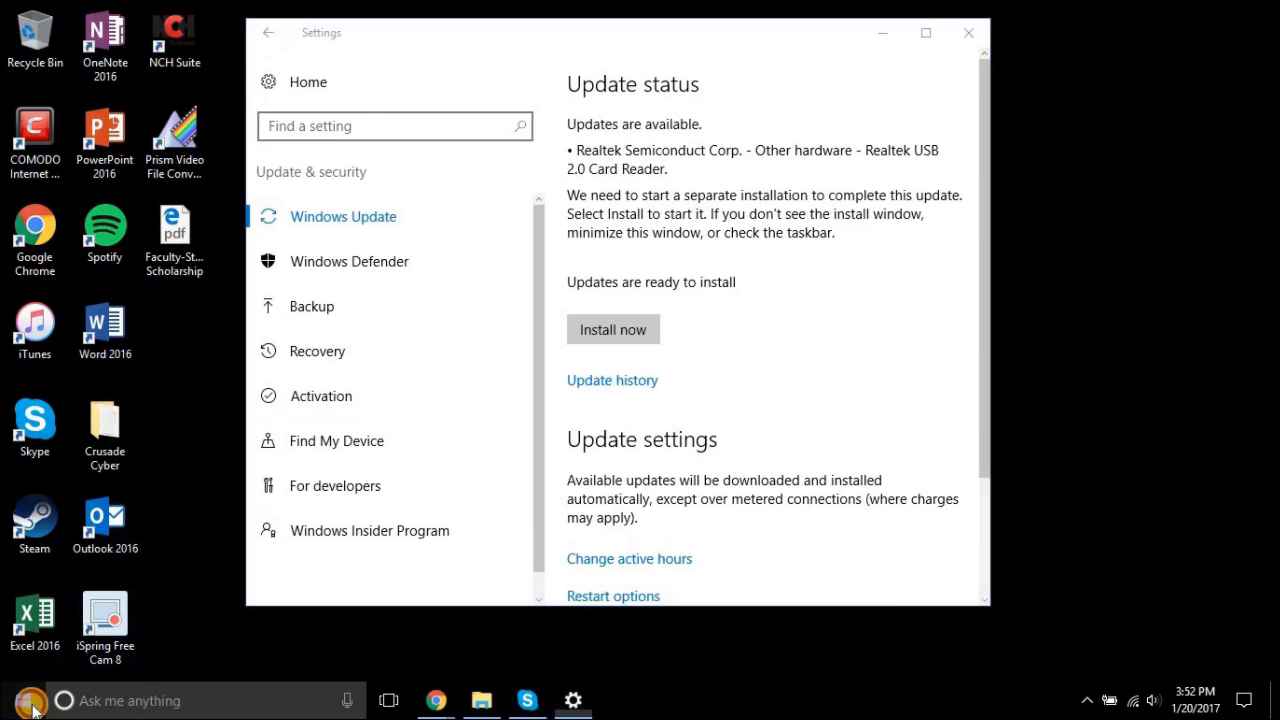
left_click(30, 662)
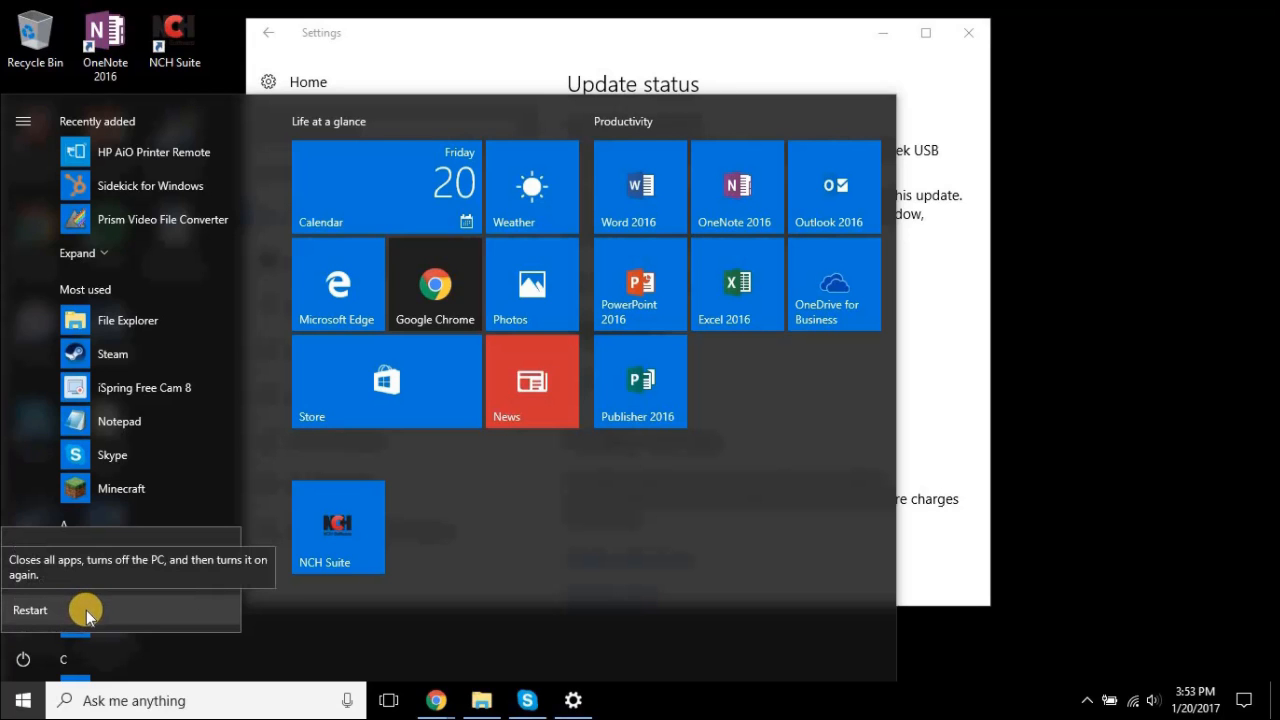
left_click(945, 408)
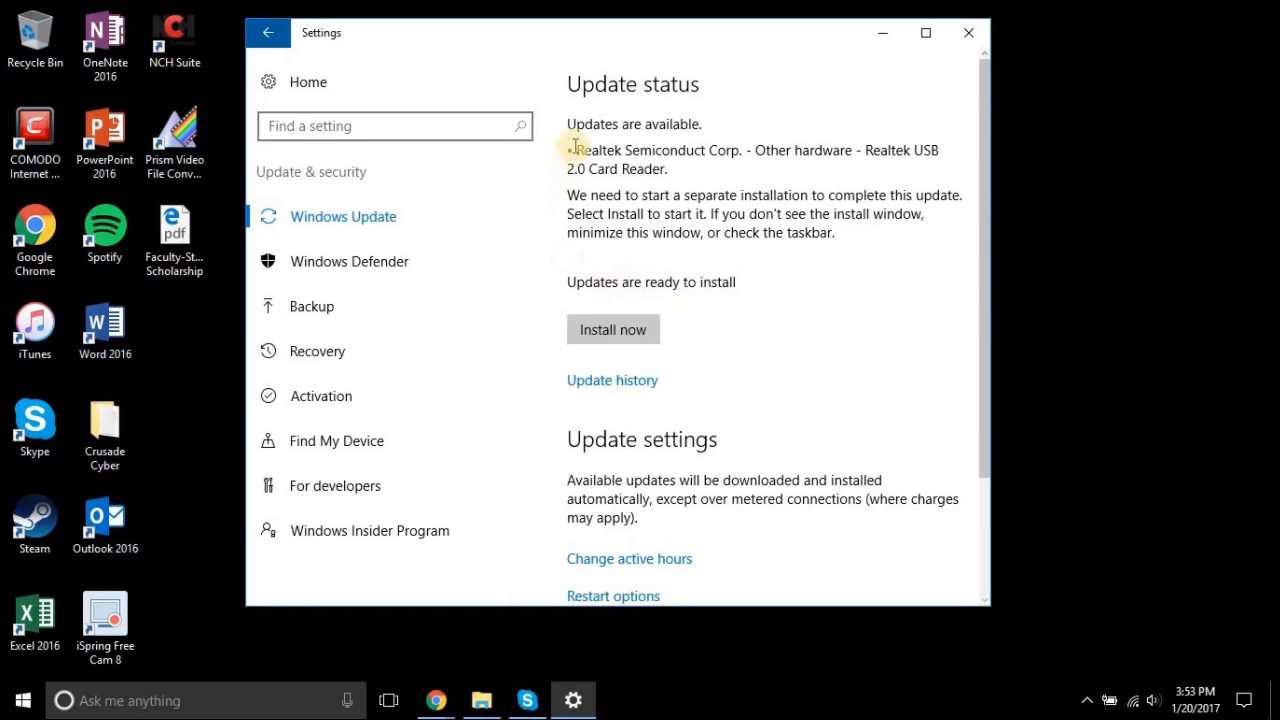
Highlight the available Realtek USB 2.0 Card Reader update in the update status, and close Settings
left_click_drag(575, 147, 651, 171)
left_click(665, 173)
left_click_drag(579, 149, 686, 186)
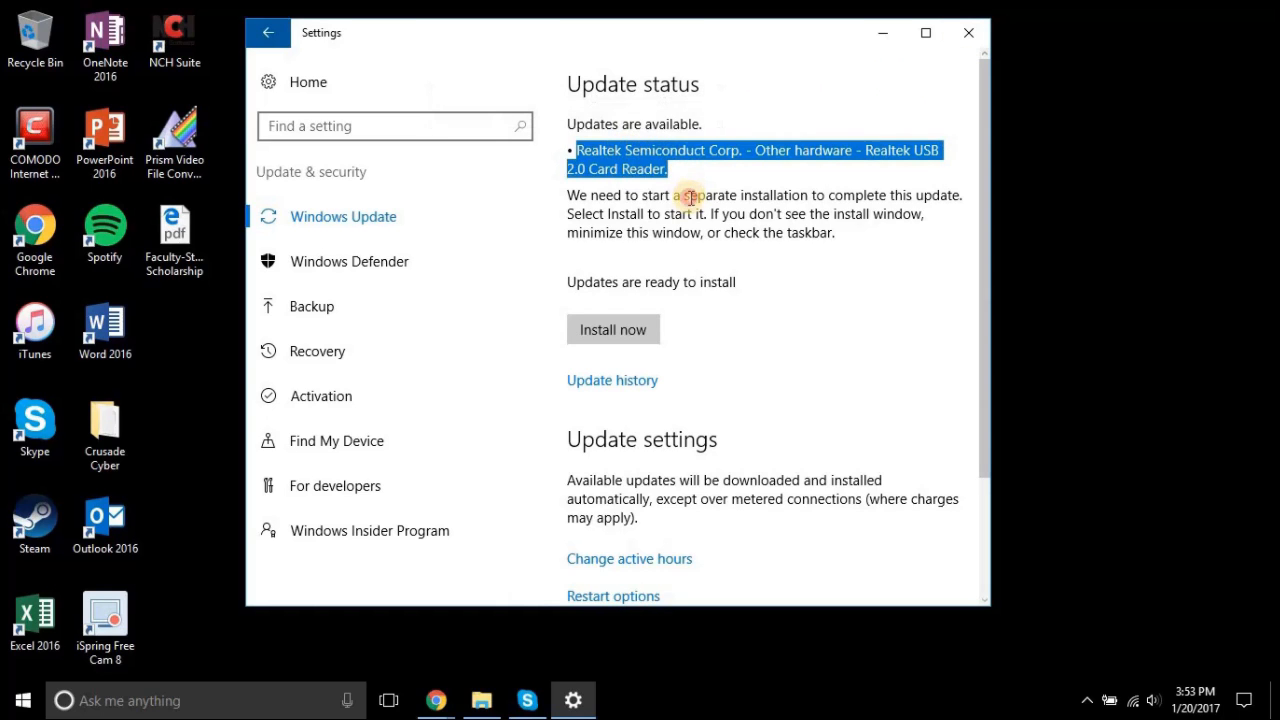
left_click(628, 158)
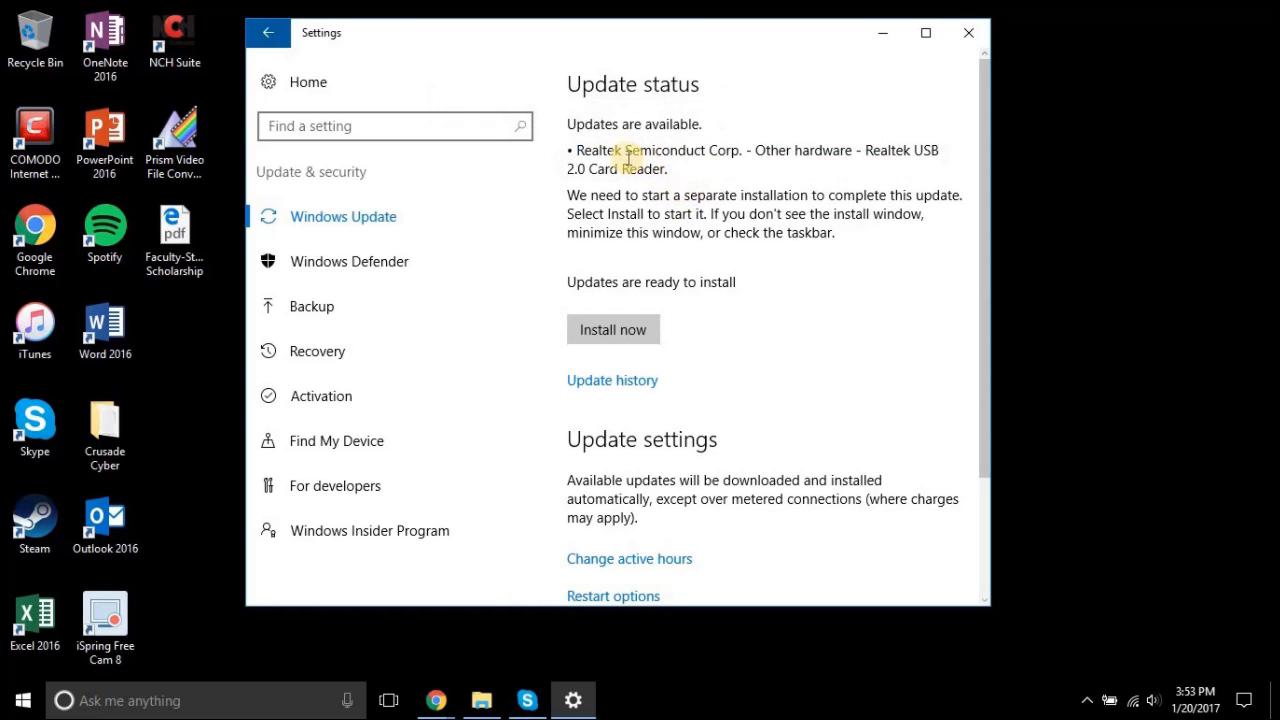
left_click(957, 38)
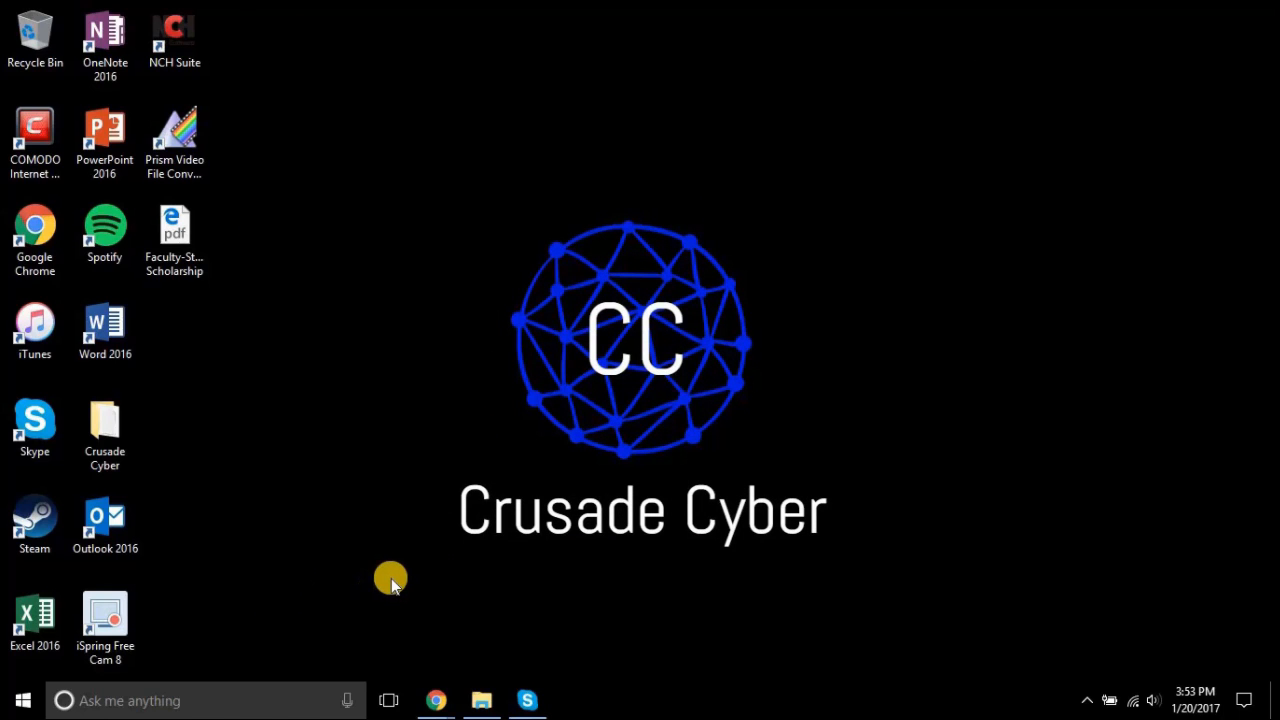
Search Windows for "drivers", open the Update device drivers result, and close the resulting Device Manager window
left_click(243, 690)
type("drivers")
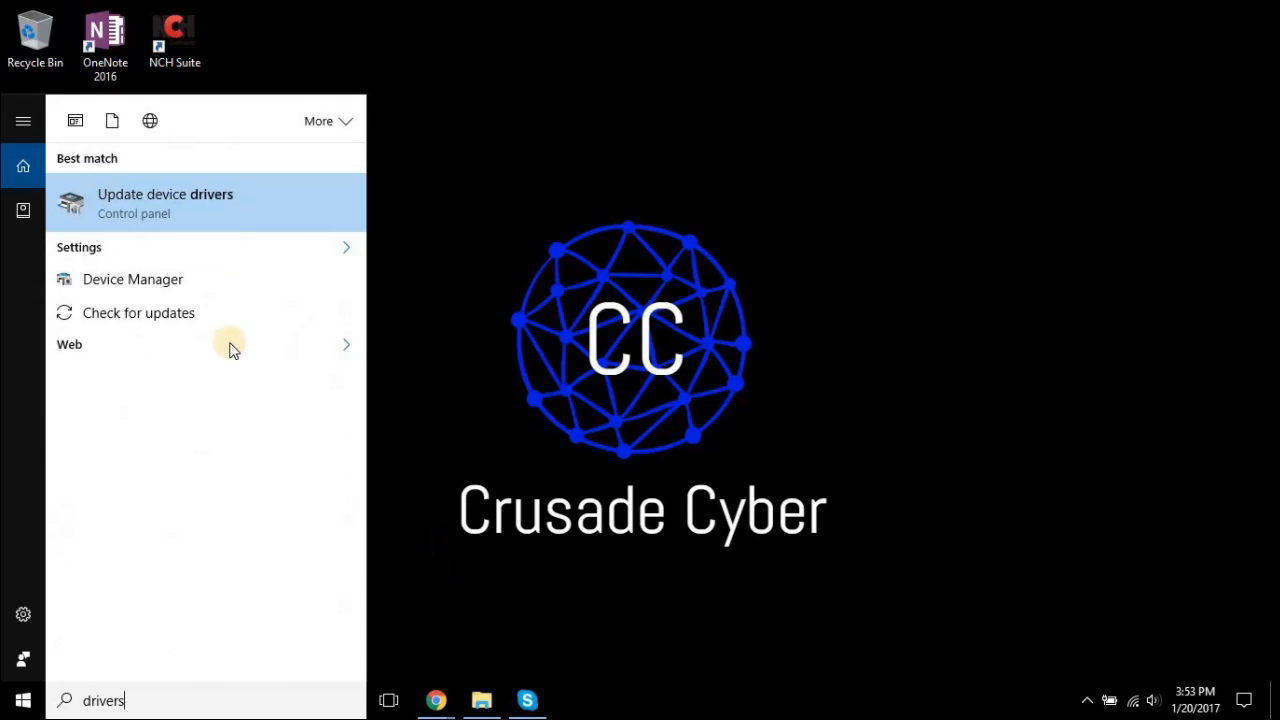
left_click(213, 218)
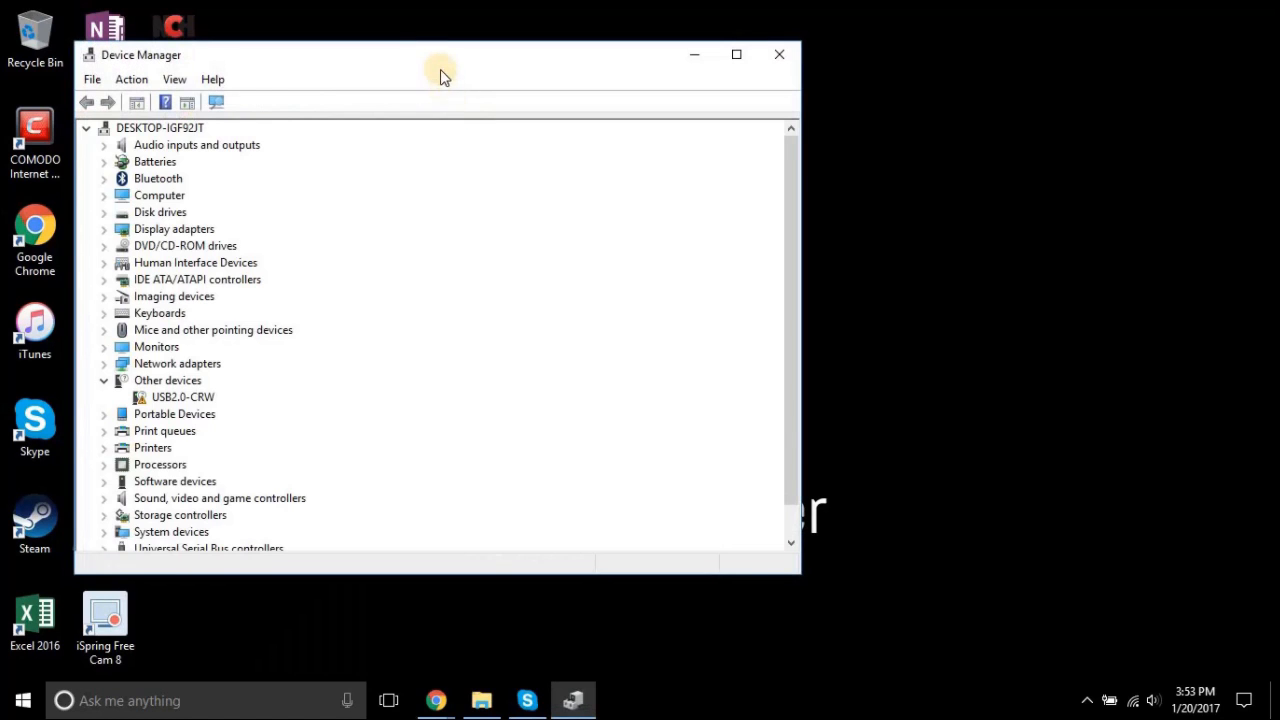
left_click_drag(509, 66, 630, 58)
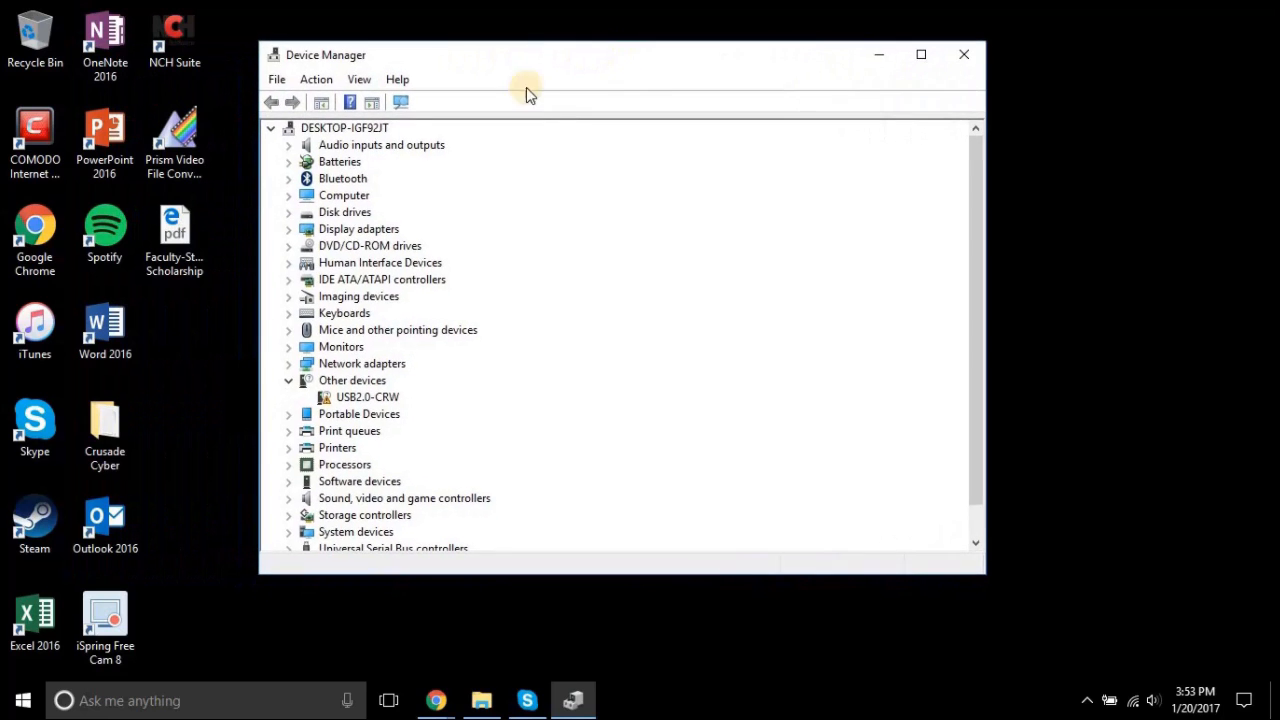
left_click(964, 54)
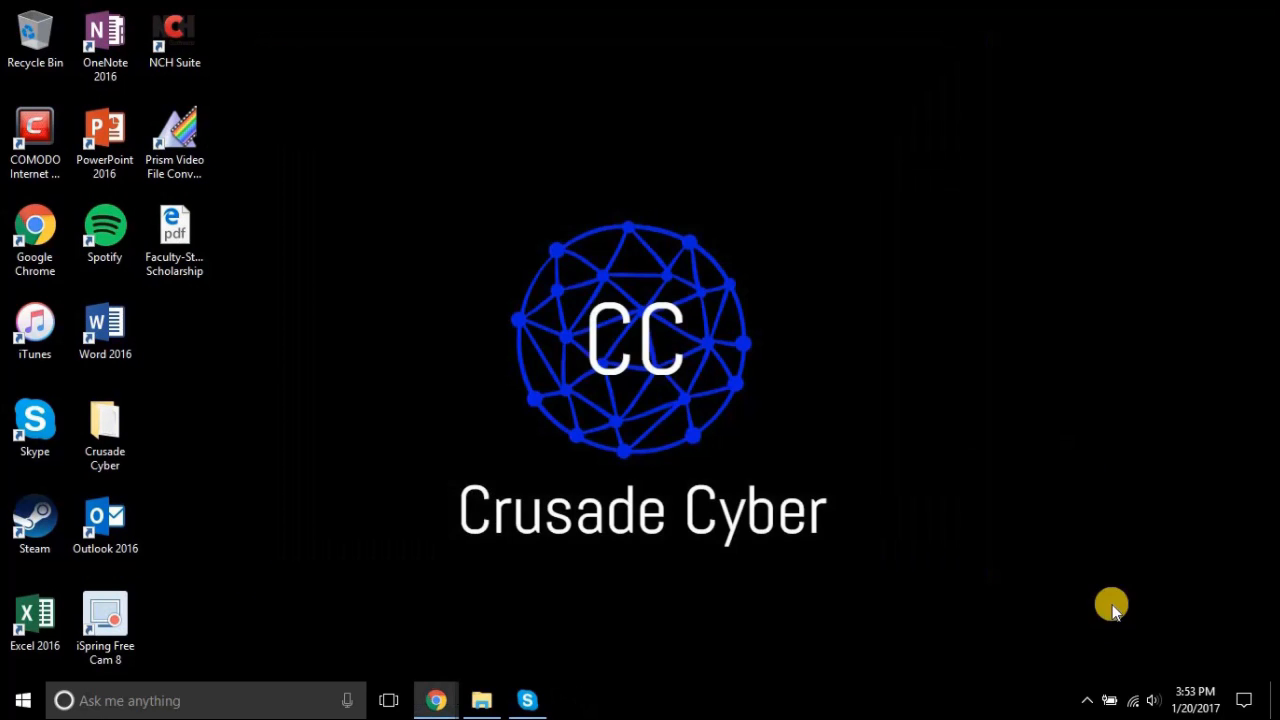
Open Device Manager from the Devices settings, close Settings, and move the Device Manager window up to show its whole list
left_click(1242, 698)
left_click(1230, 488)
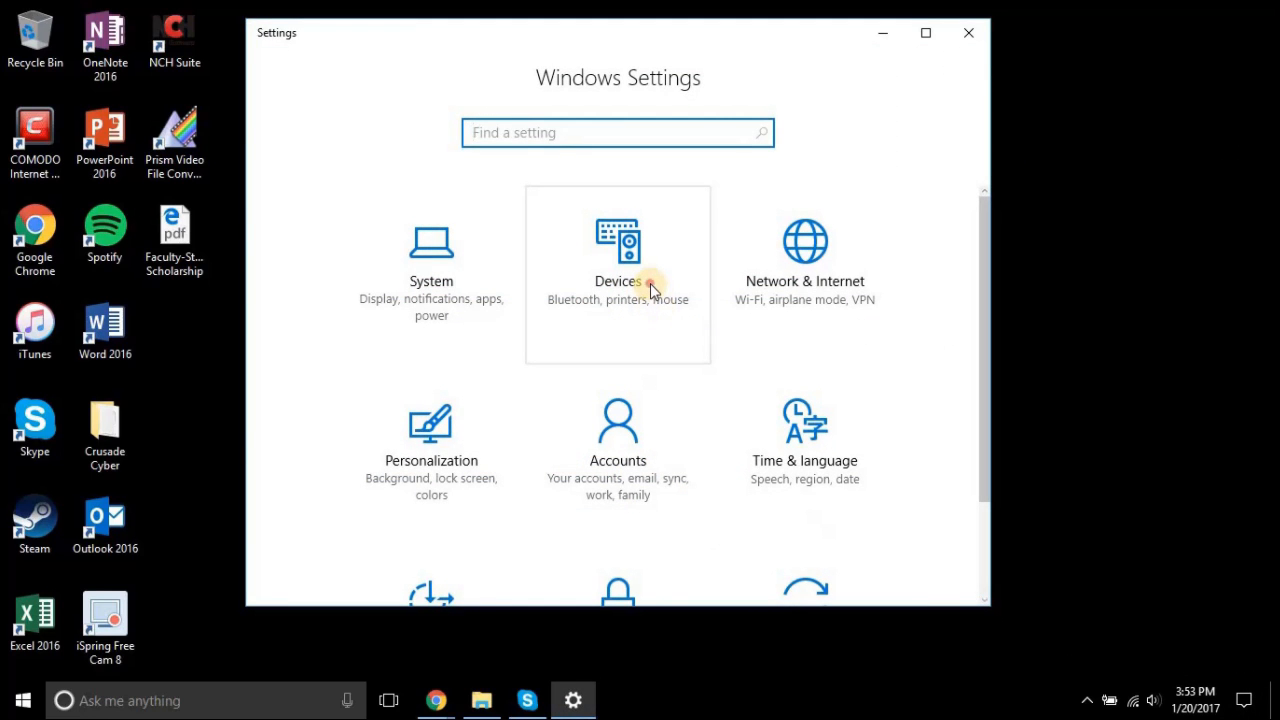
left_click(650, 286)
scroll(650, 283, "down", 5)
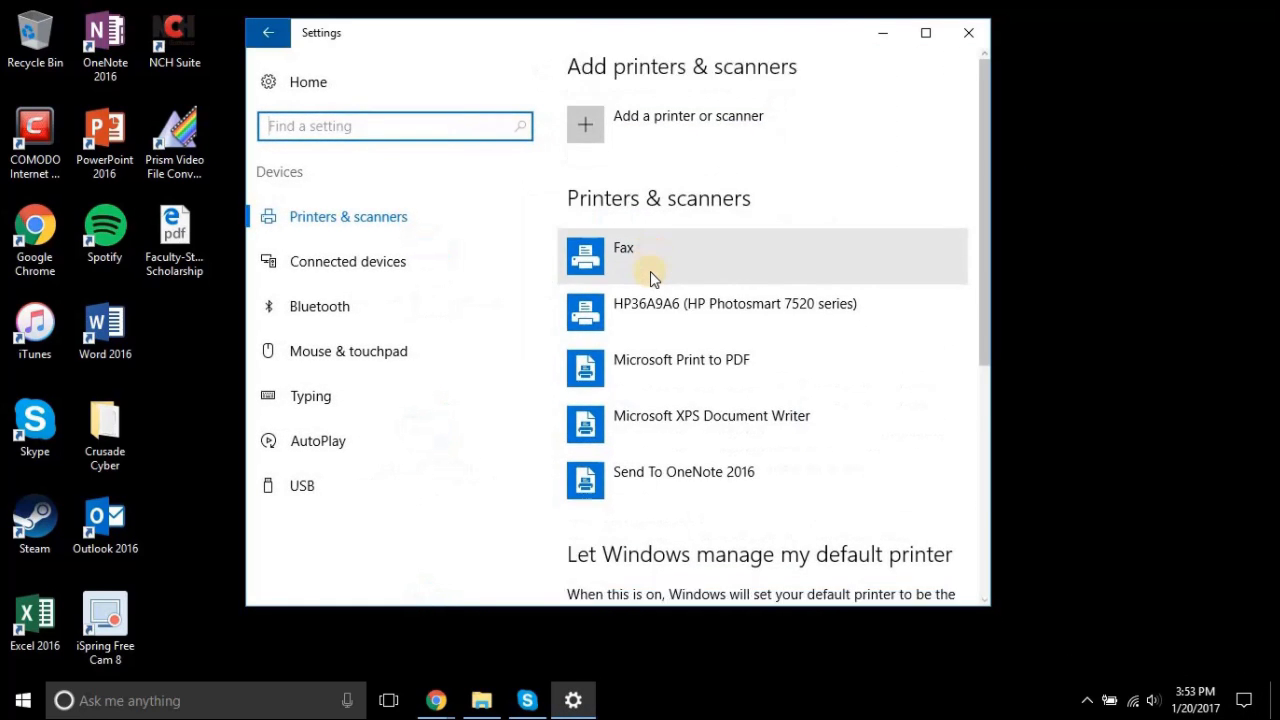
left_click(597, 541)
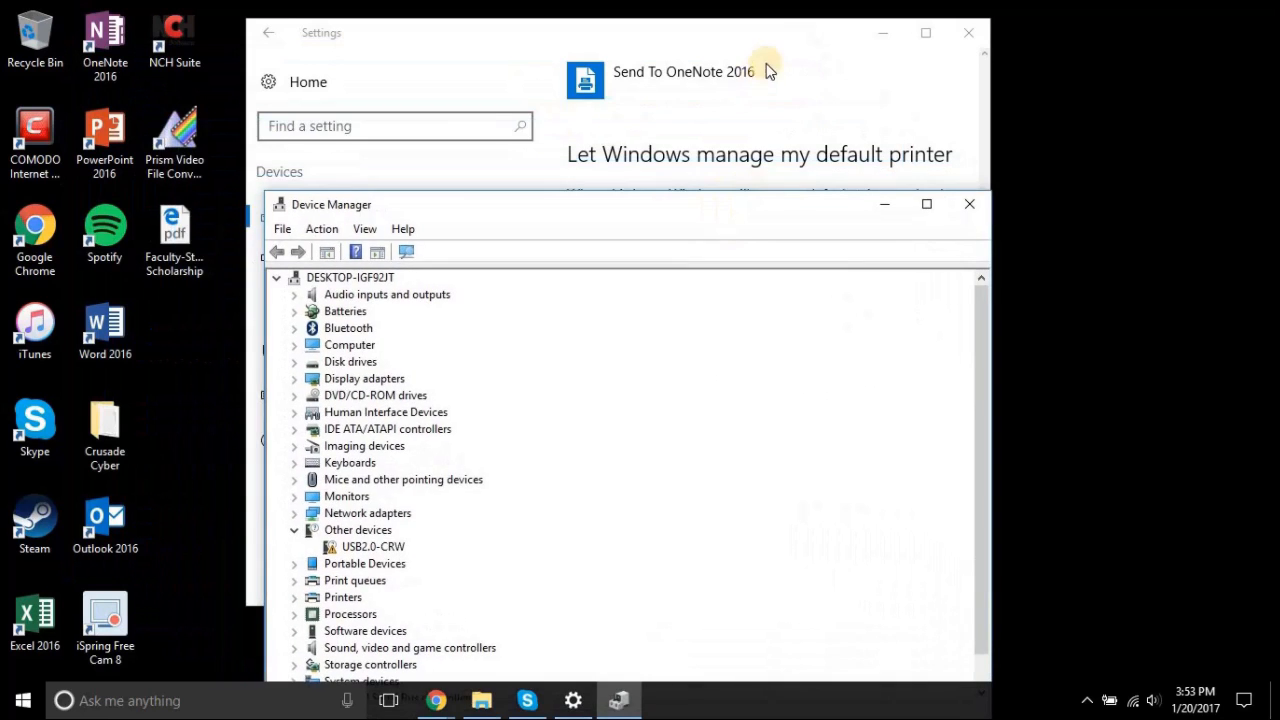
left_click(966, 33)
left_click_drag(672, 204, 702, 68)
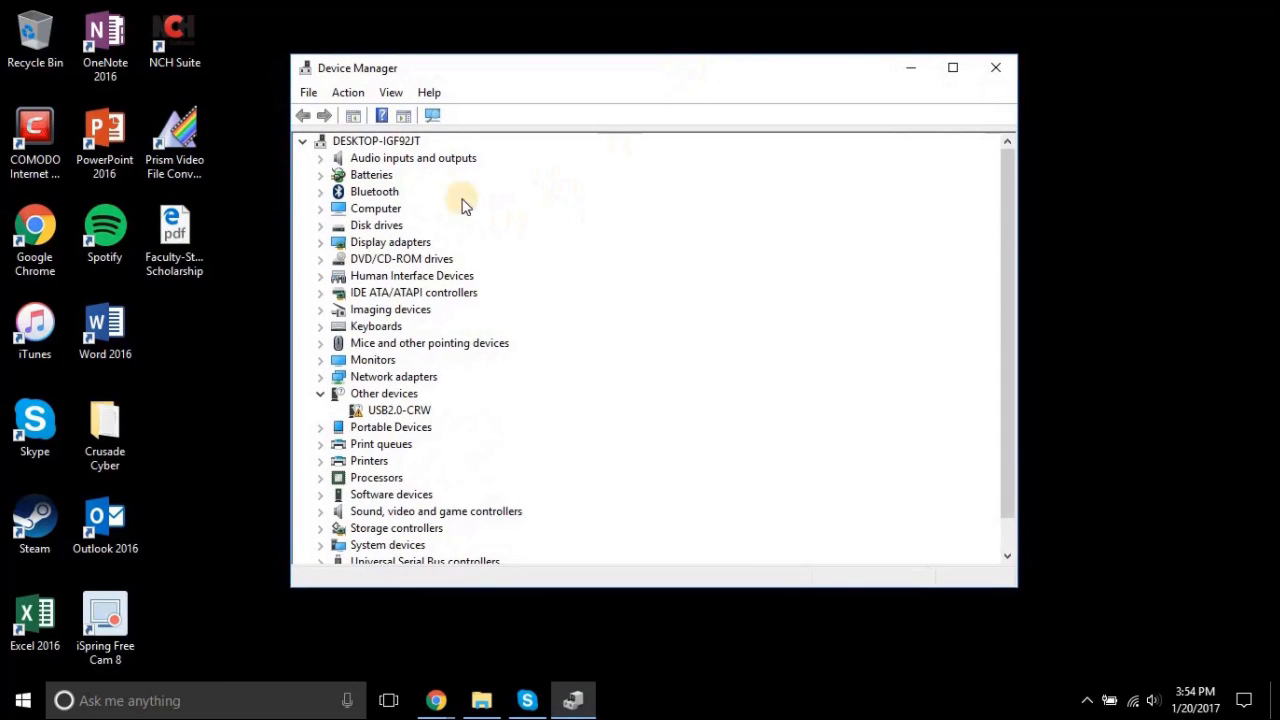
Look through the device categories and find the flagged USB2.0-CRW device, collapsing and re-expanding Other devices
scroll(434, 223, "down", 1)
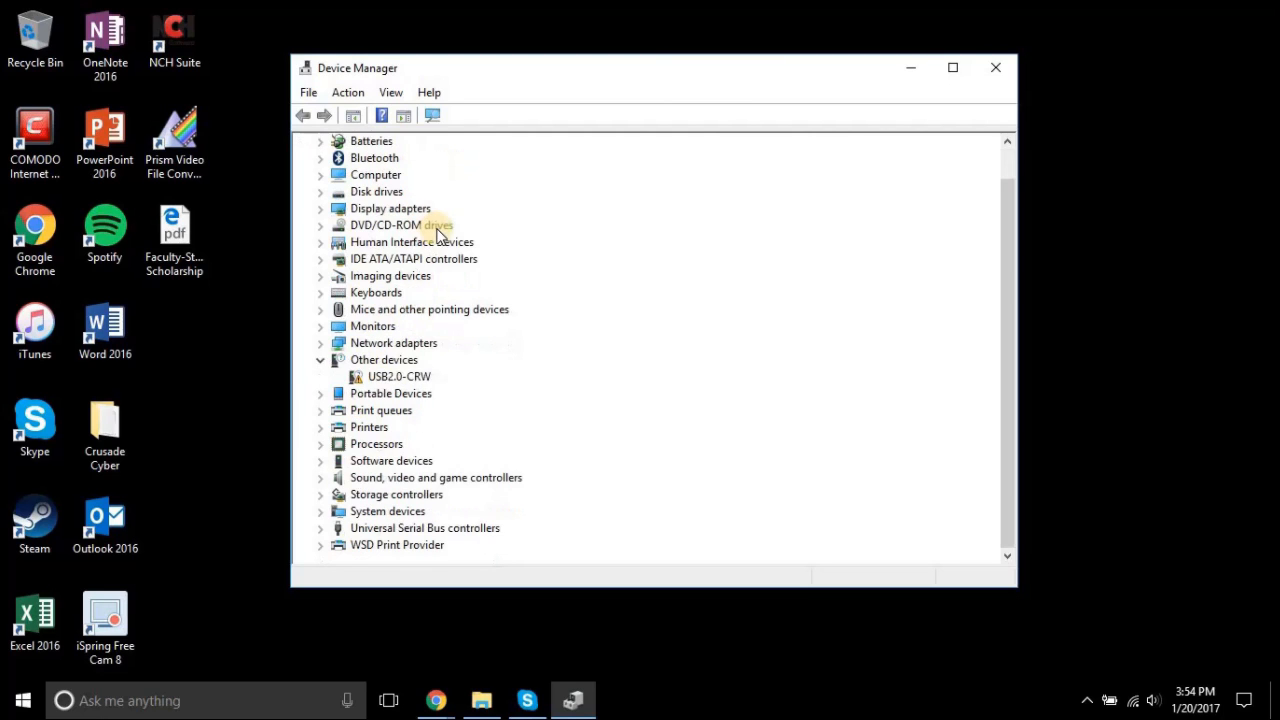
scroll(391, 191, "up", 1)
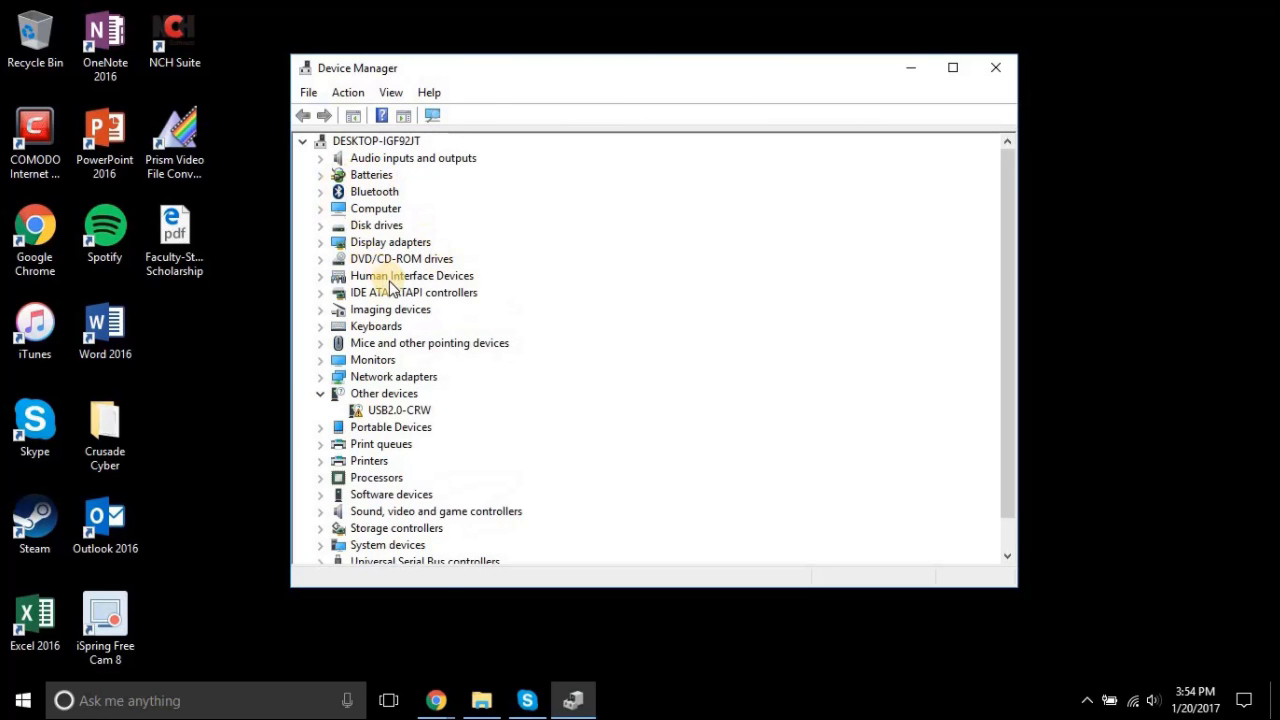
scroll(388, 320, "down", 1)
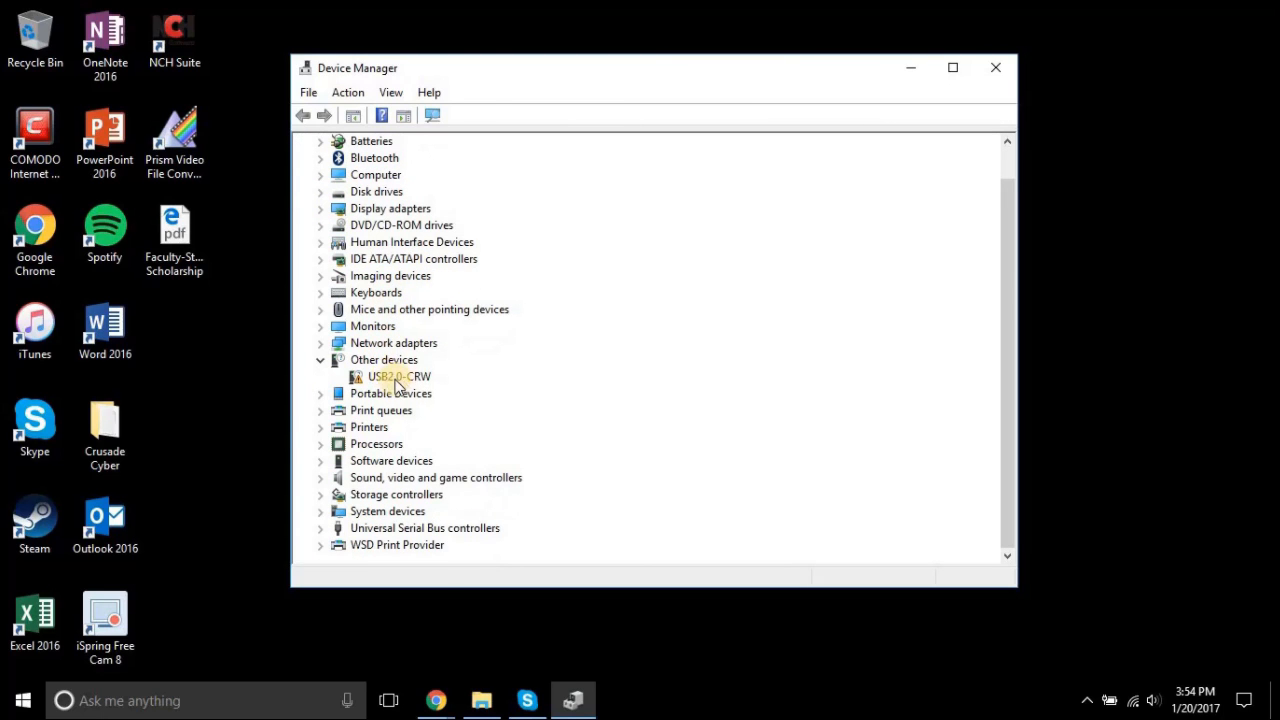
left_click(393, 385)
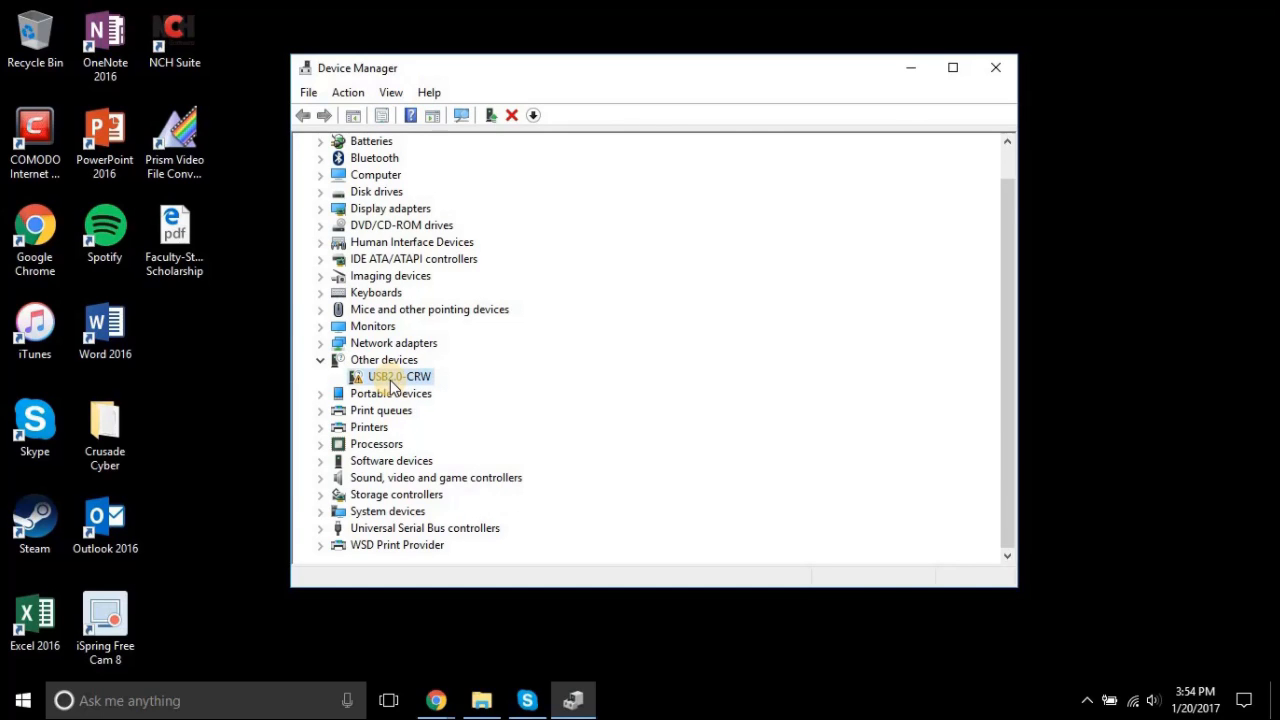
left_click(320, 360)
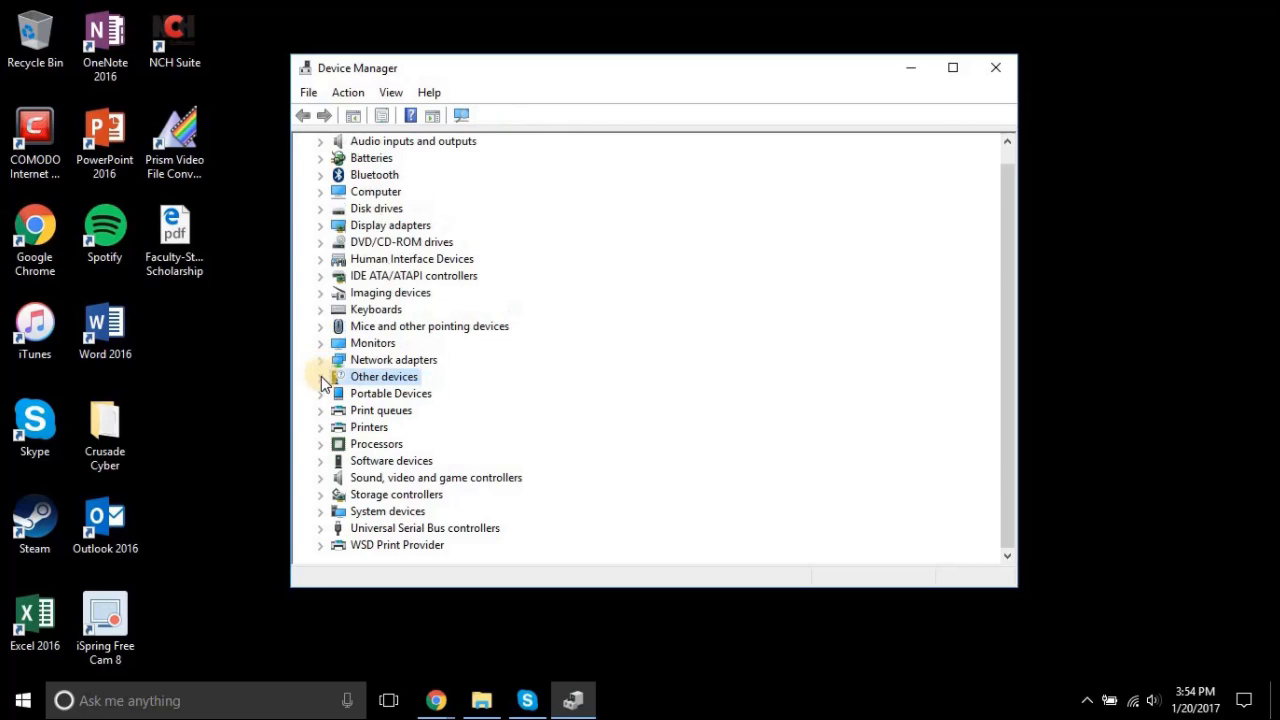
left_click(320, 377)
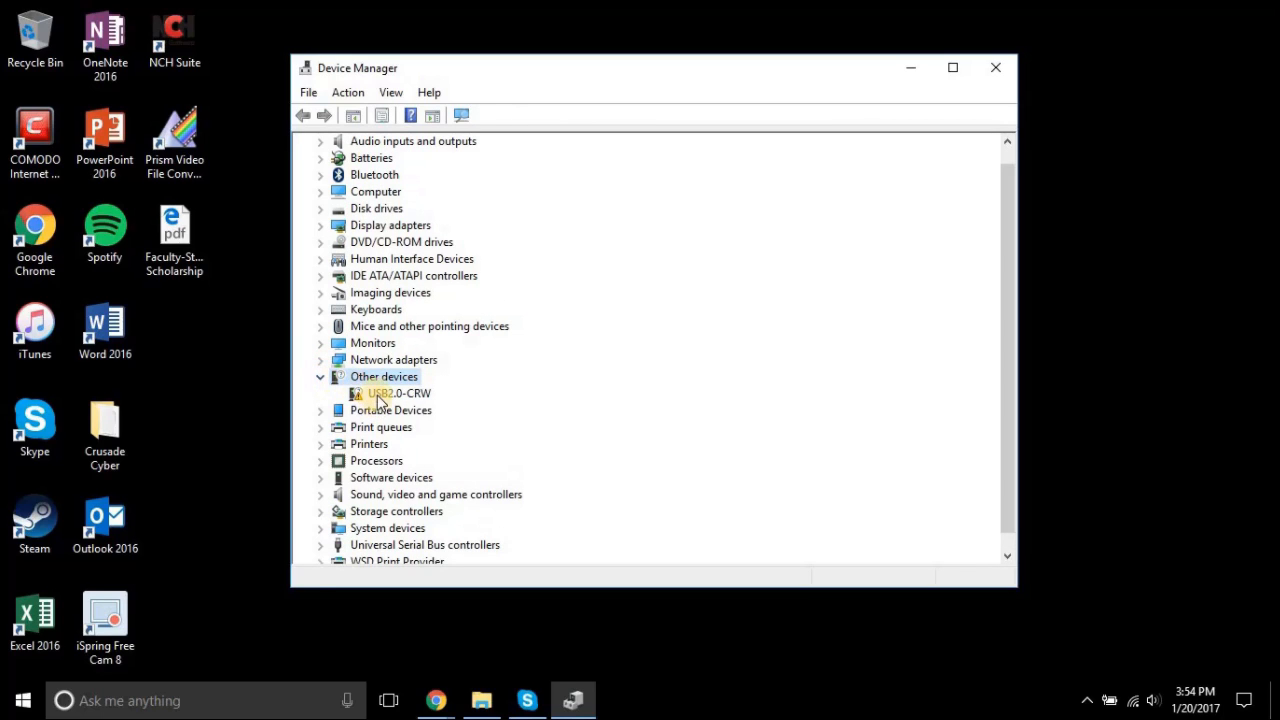
Open the properties of the USB2.0-CRW device and check its general status, driver information and driver file details
right_click(378, 398)
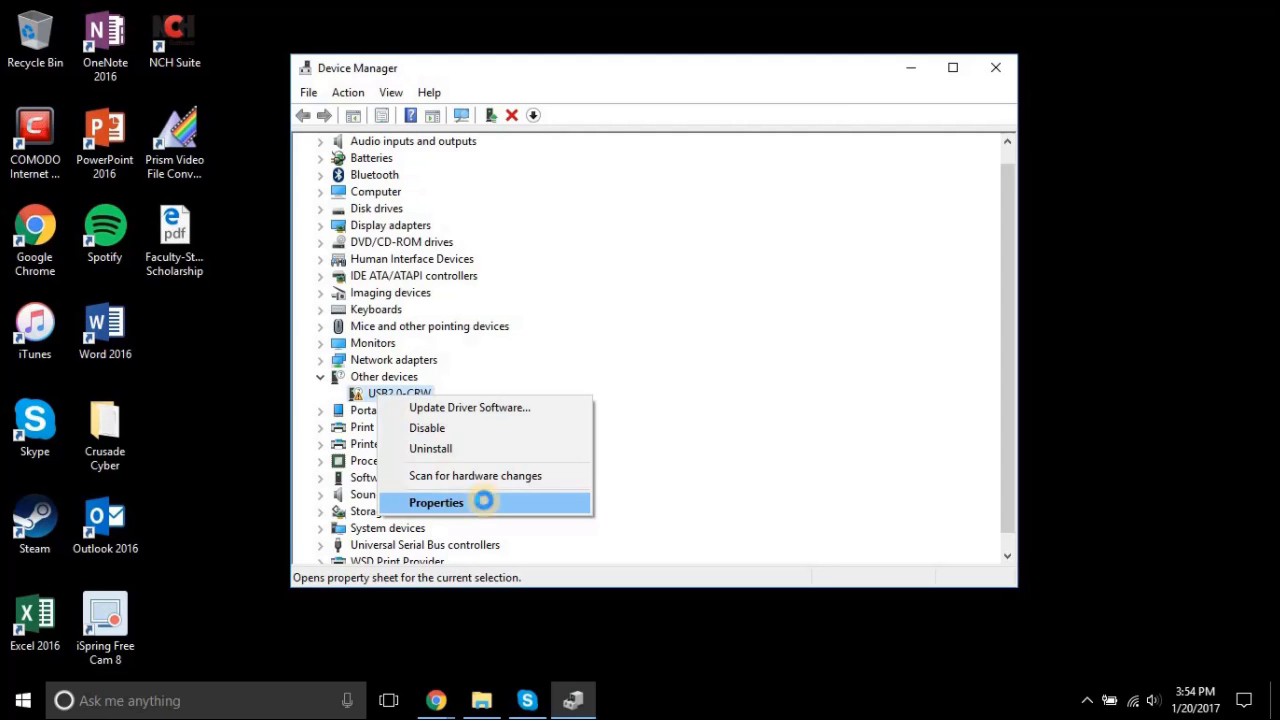
left_click(484, 503)
left_click_drag(617, 122, 667, 105)
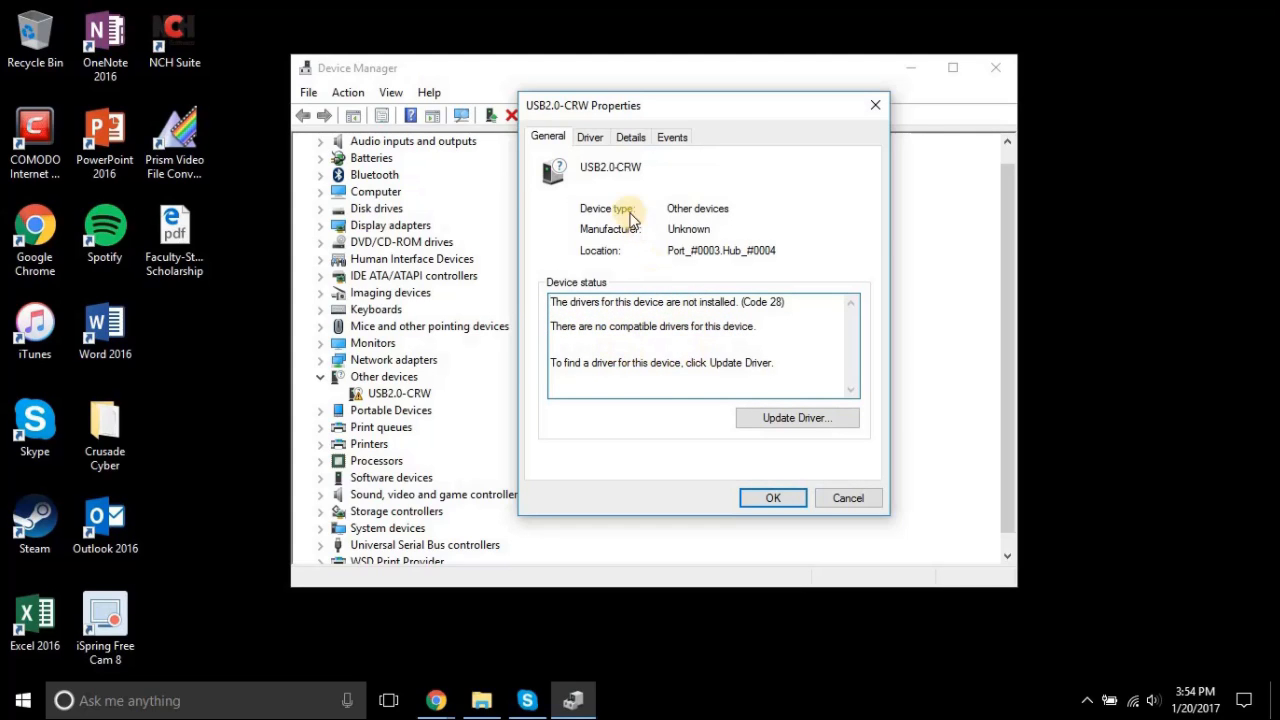
left_click(592, 140)
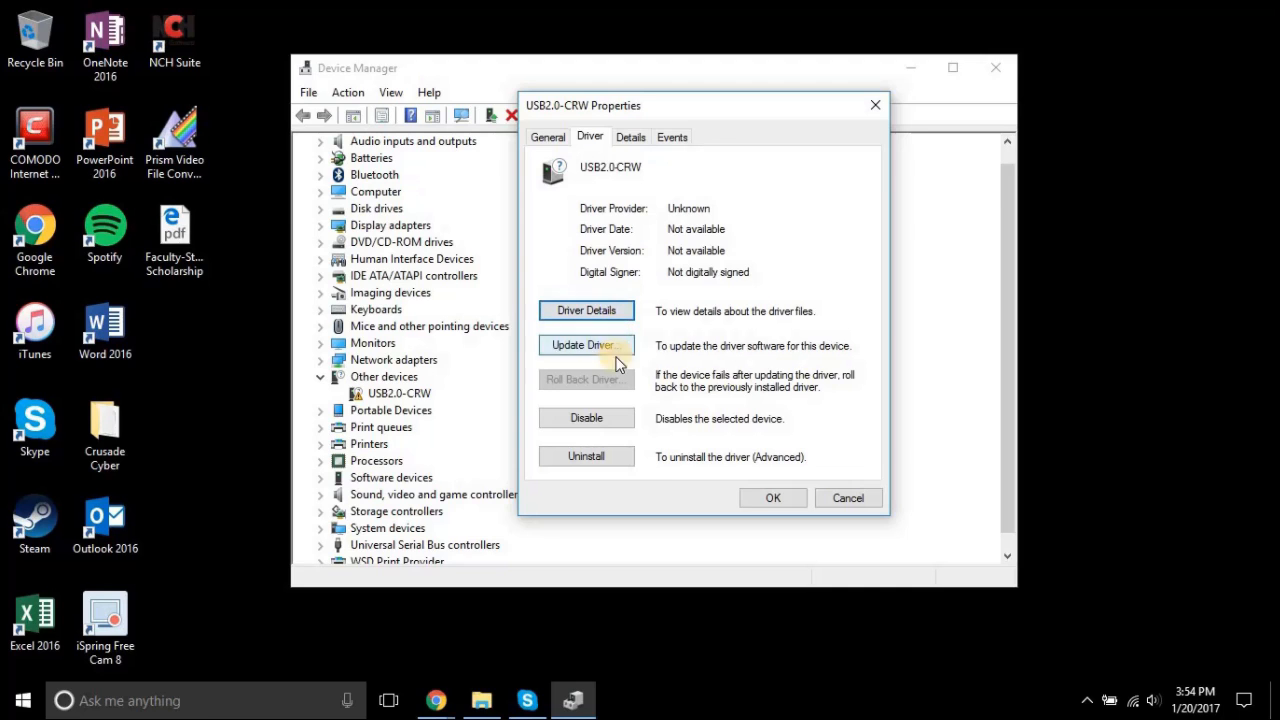
left_click(610, 315)
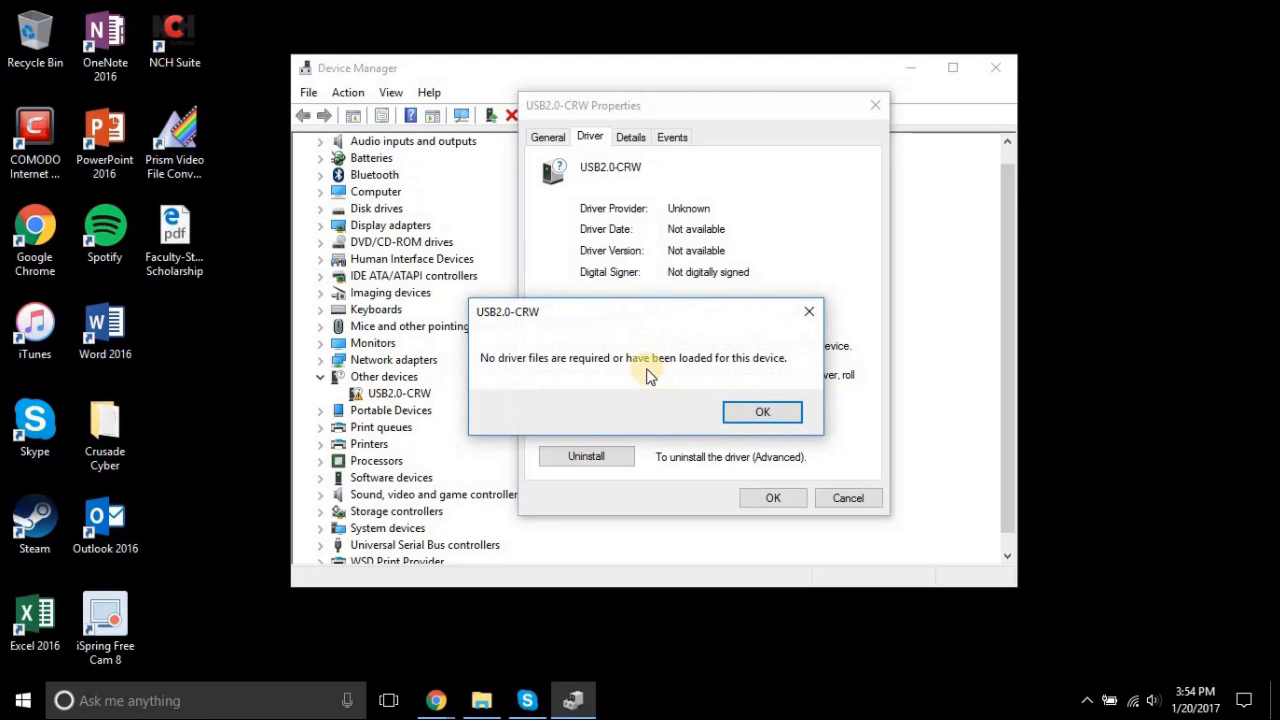
left_click(750, 422)
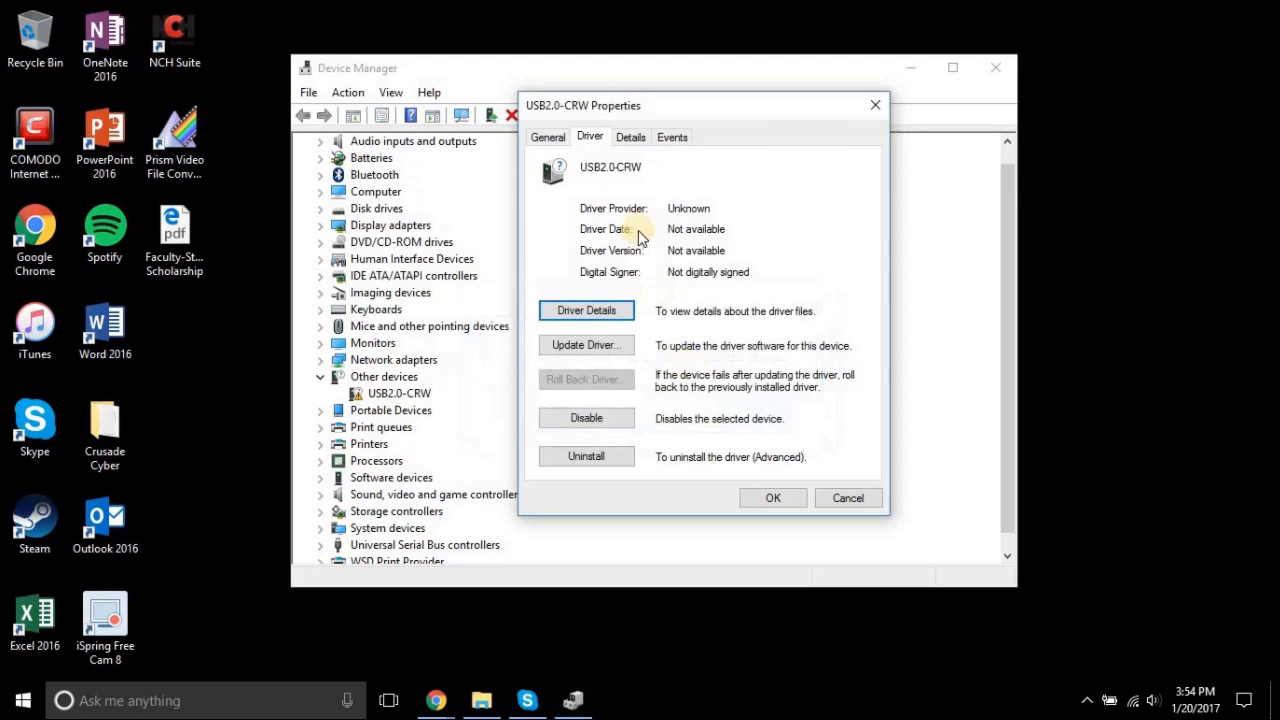
Inspect the Bus number property and event history of the USB2.0-CRW device, and close its properties without changes
left_click(621, 139)
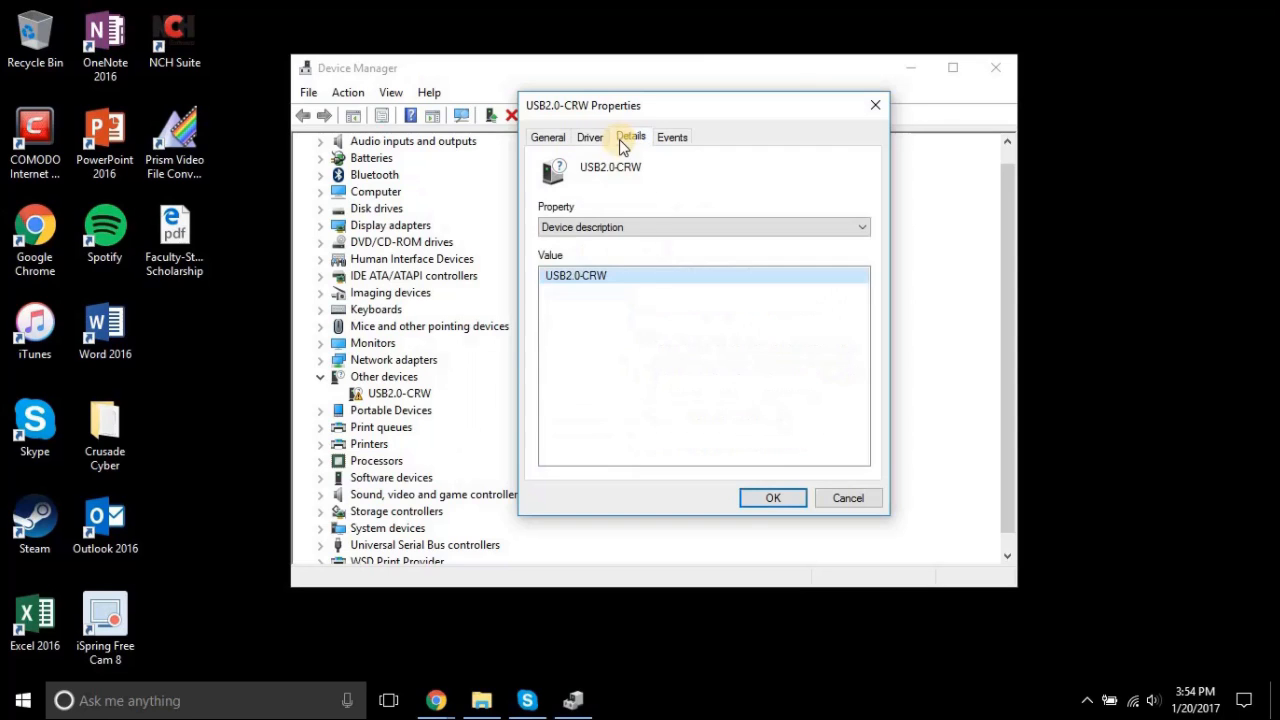
left_click(650, 231)
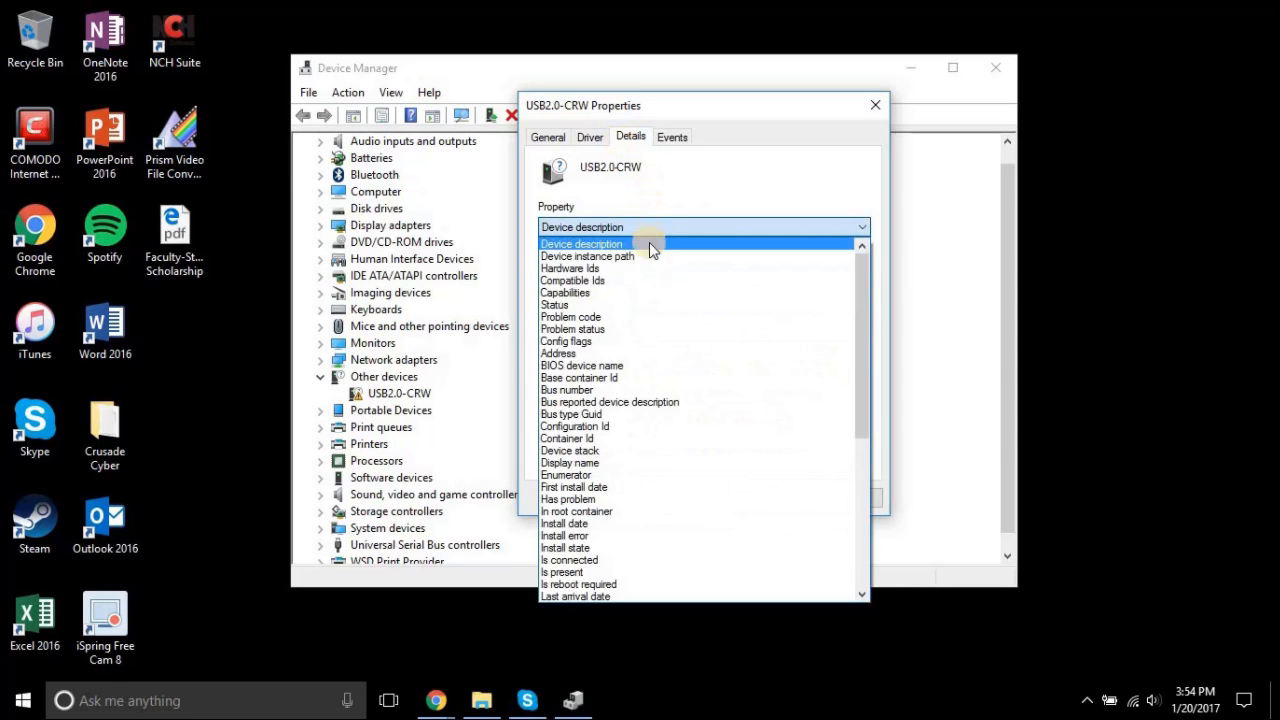
left_click(639, 391)
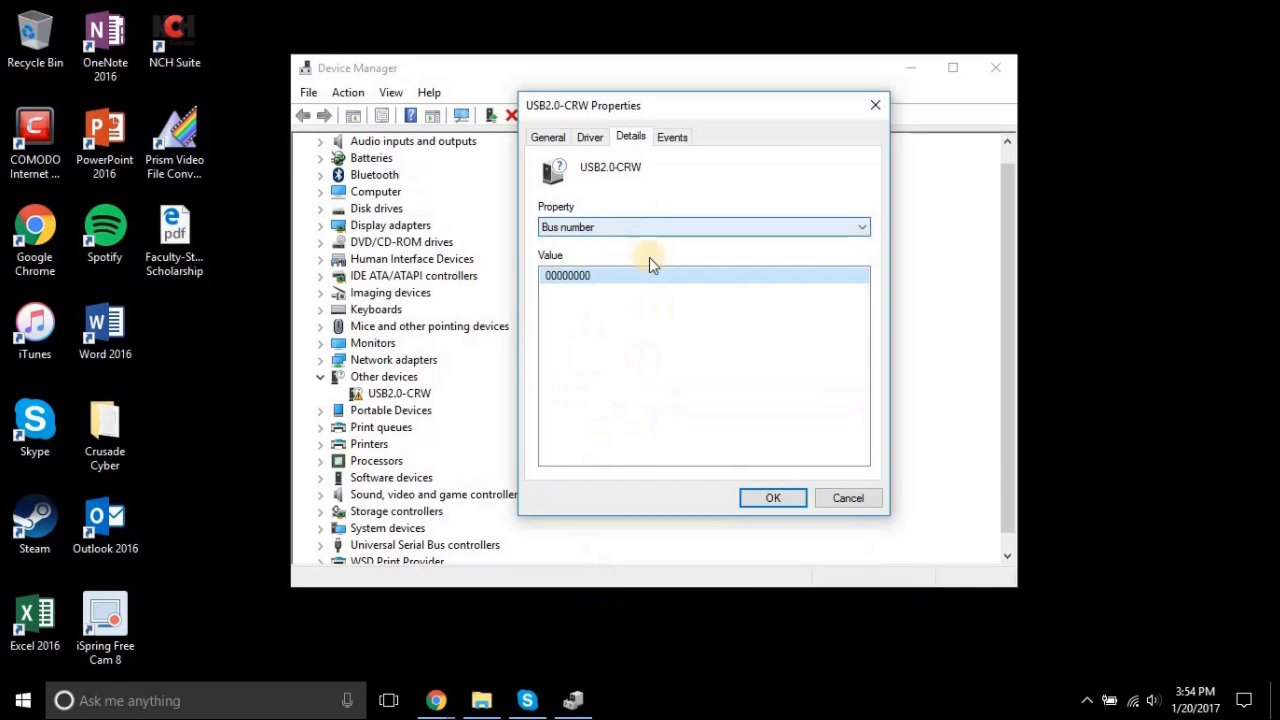
left_click(650, 229)
scroll(635, 419, "down", 2)
scroll(645, 280, "up", 5)
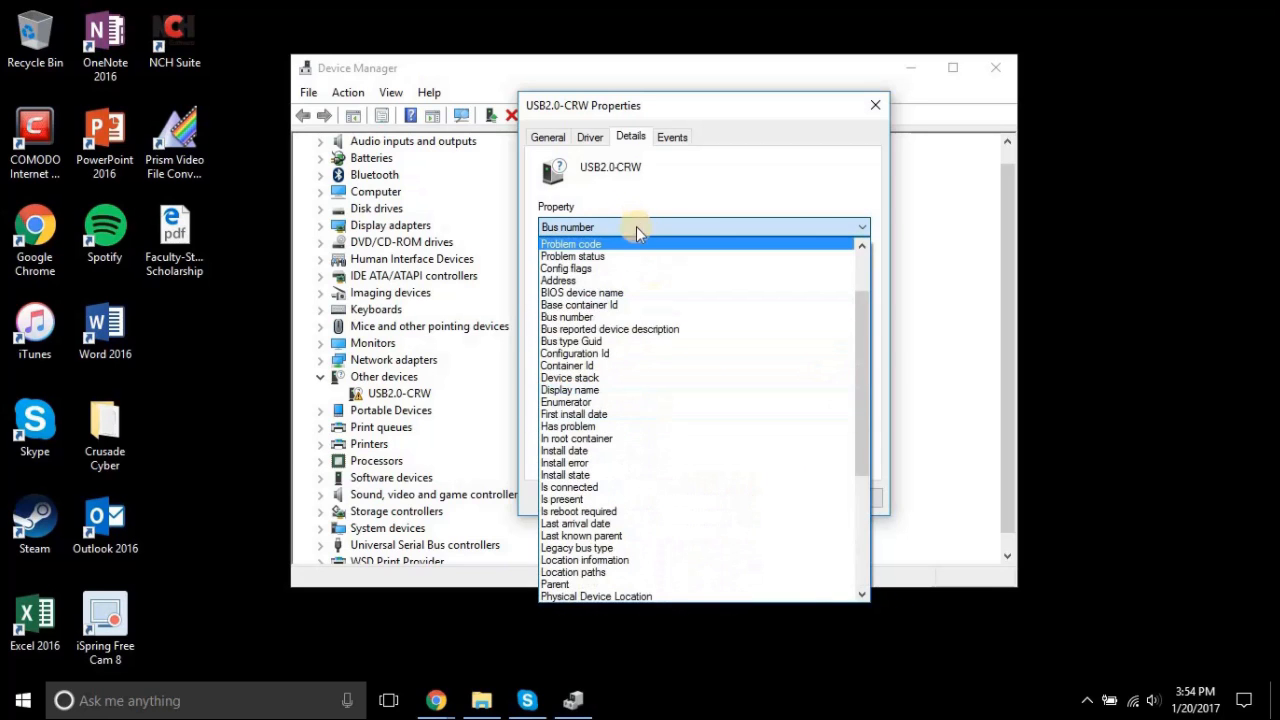
left_click(636, 226)
left_click(674, 136)
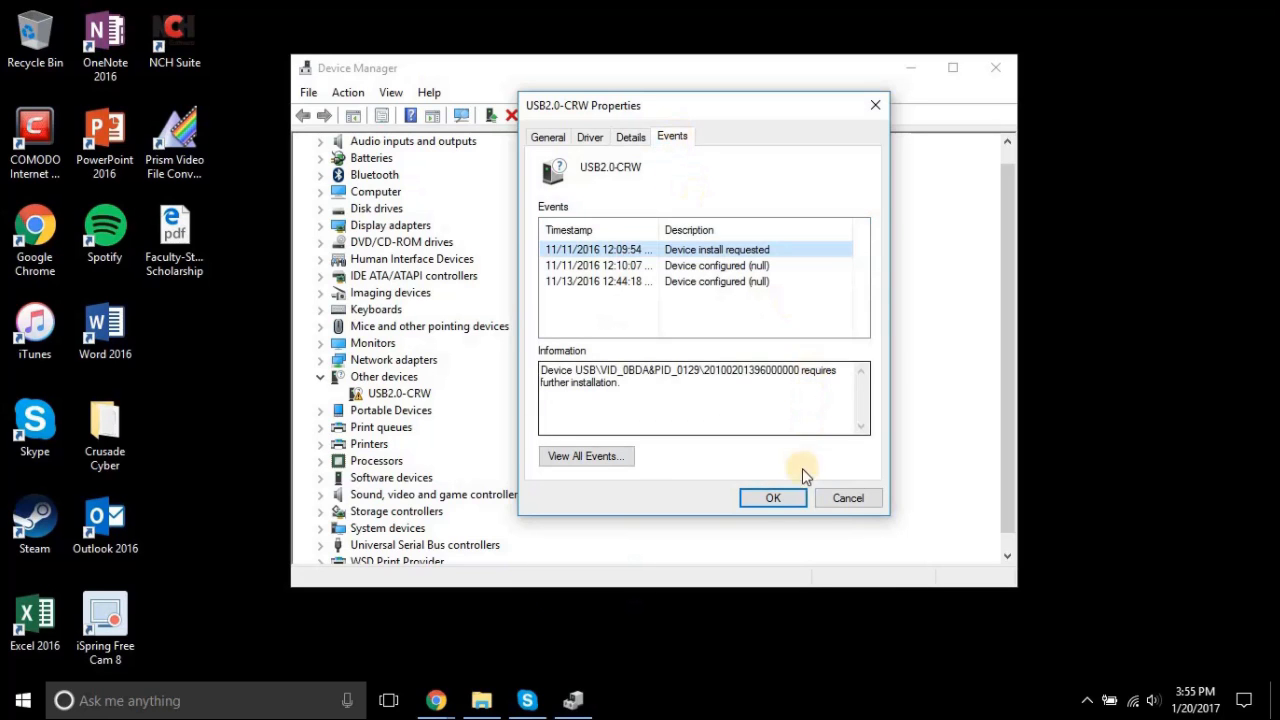
left_click(834, 500)
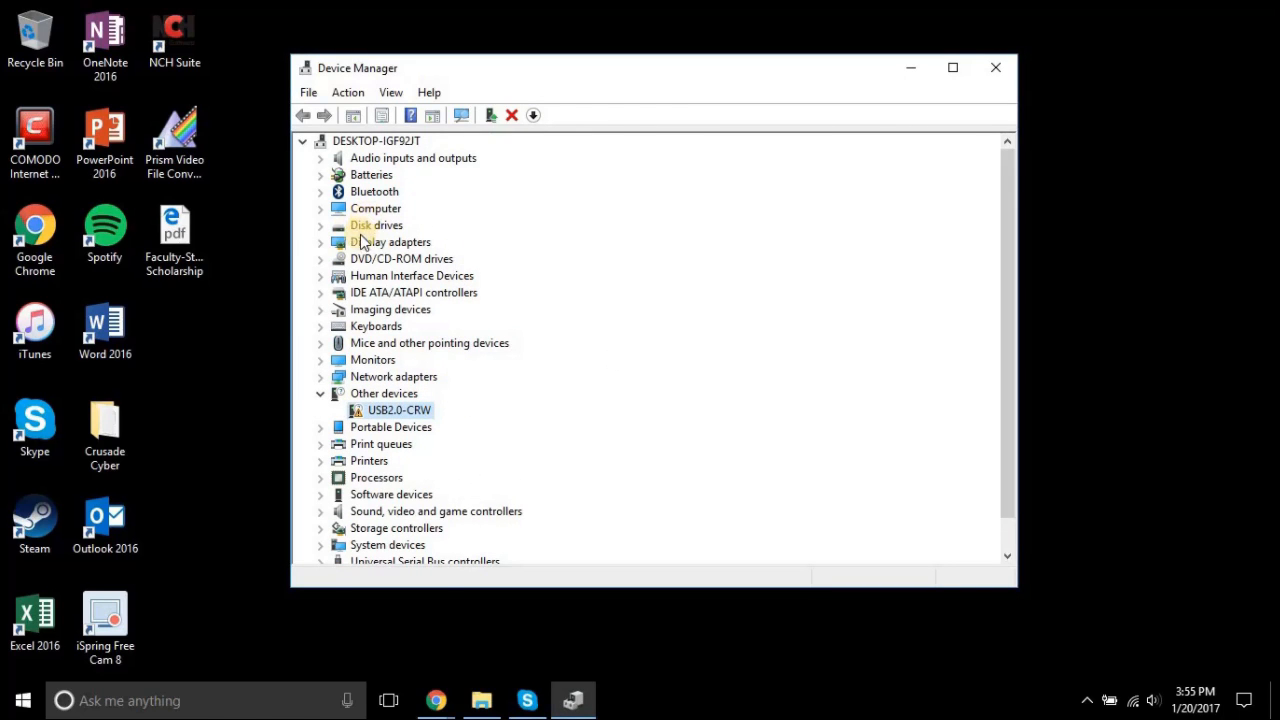
Run an automatic search for updated driver software for the Intel(R) HD Graphics 4000 display adapter
left_click(321, 243)
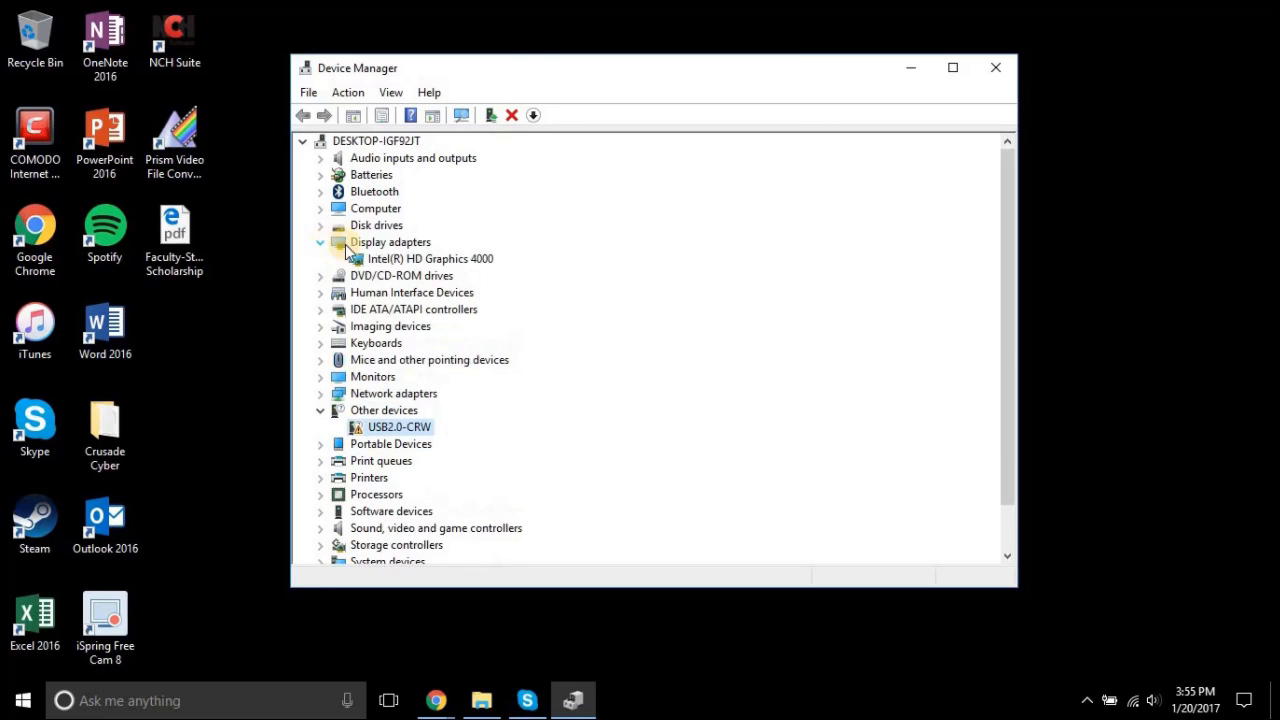
left_click(402, 260)
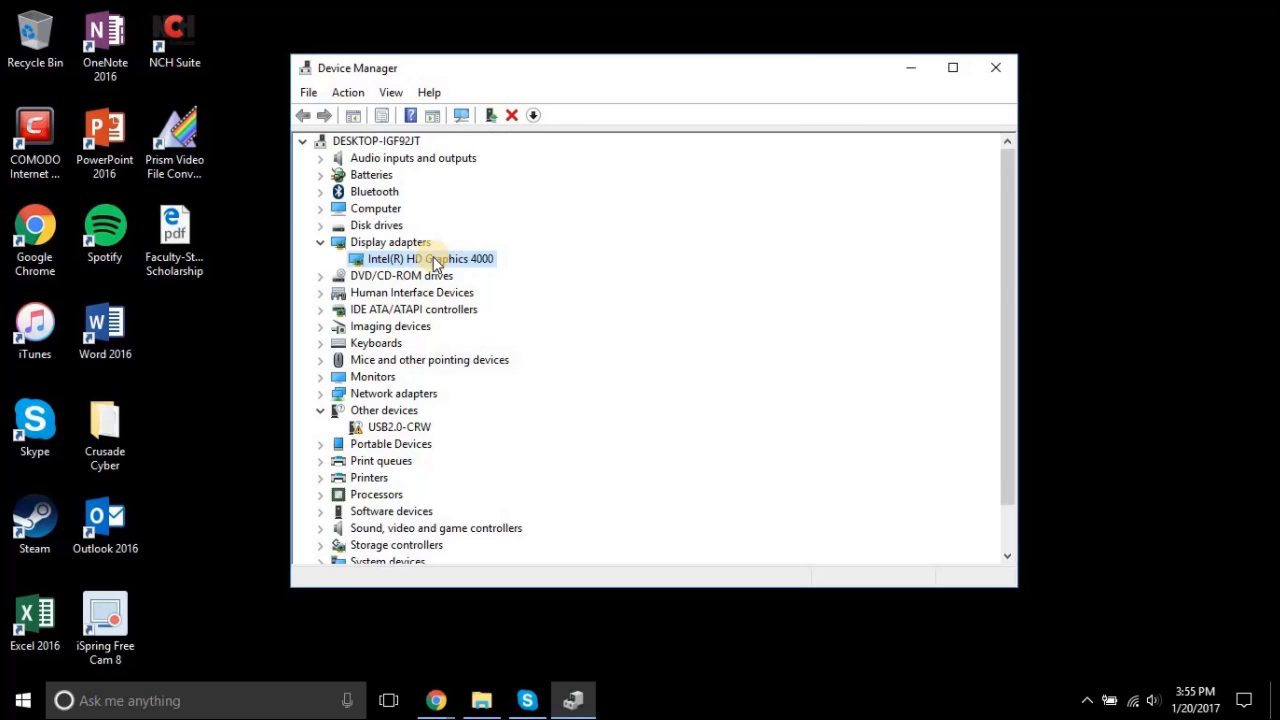
right_click(428, 266)
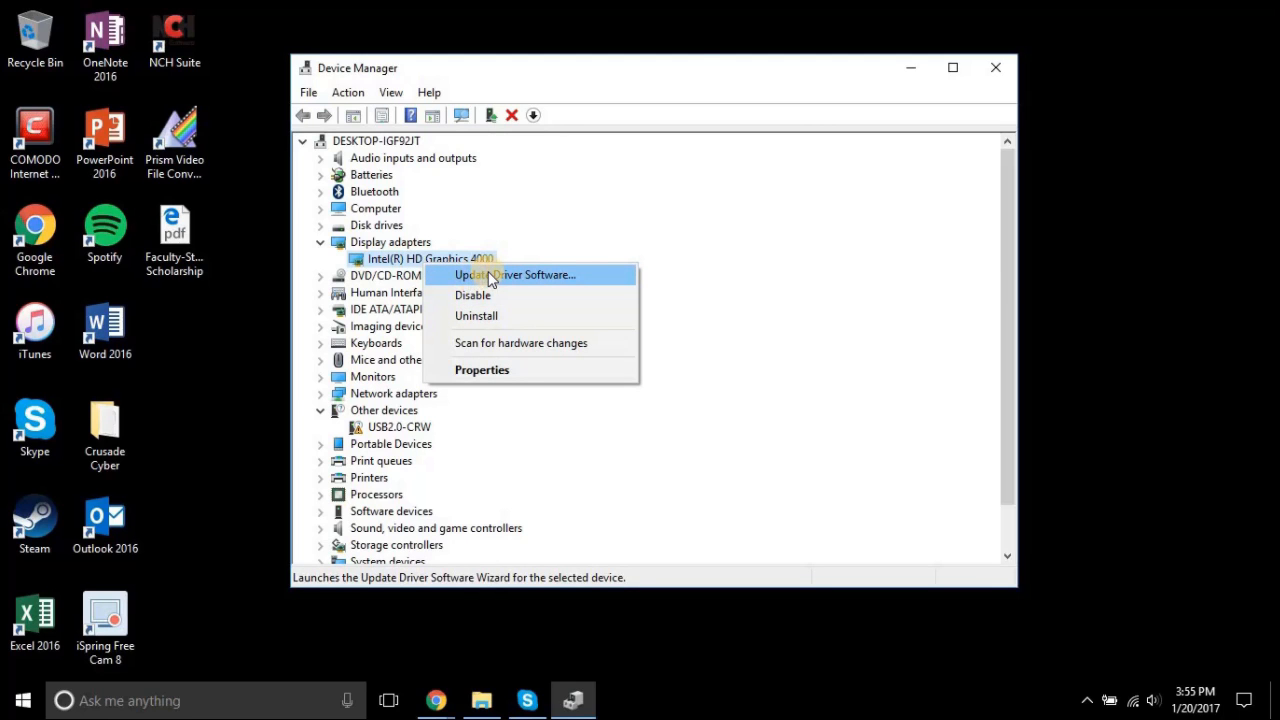
left_click(487, 273)
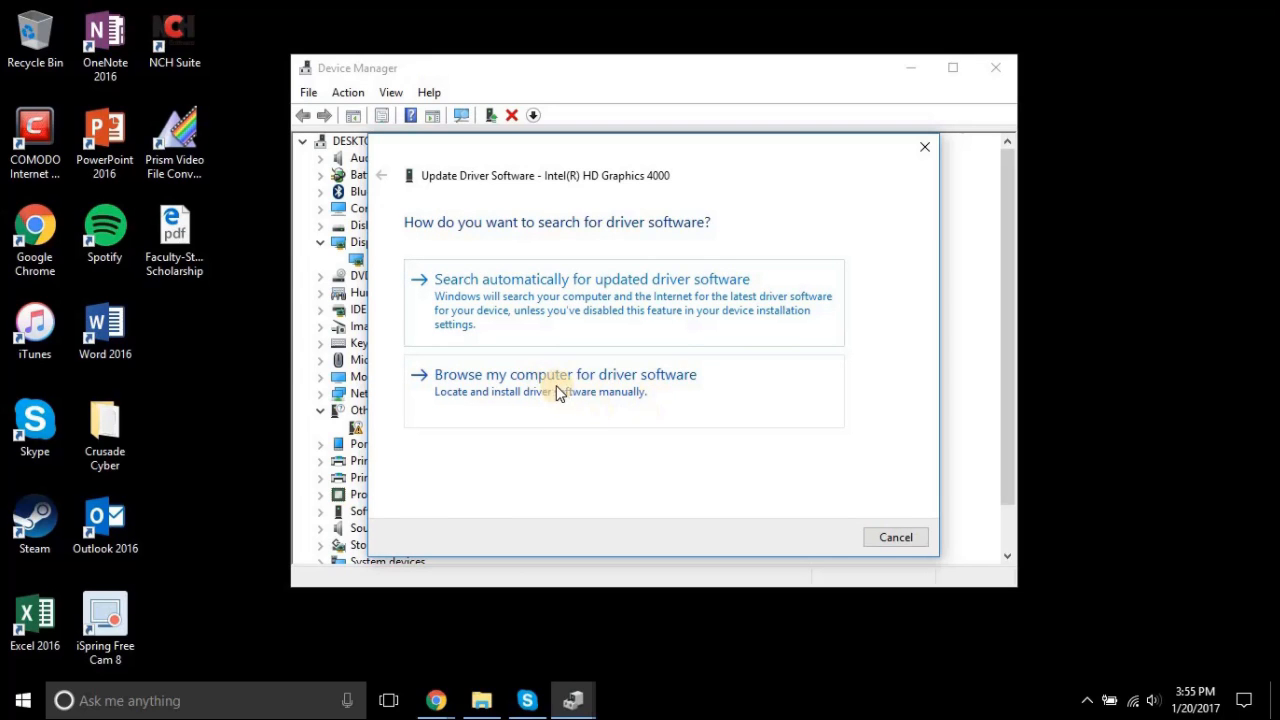
left_click(556, 320)
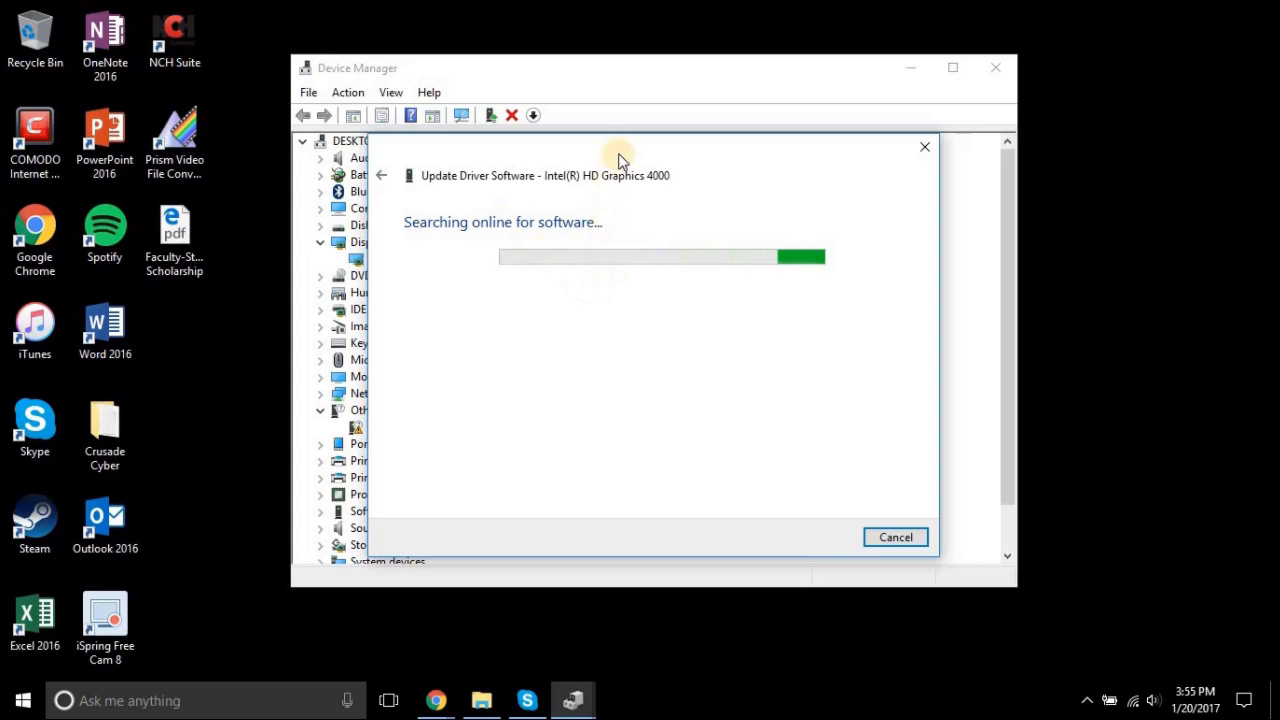
Reposition the driver update window to check its result, close it, and collapse the Display adapters category
left_click_drag(674, 158, 950, 64)
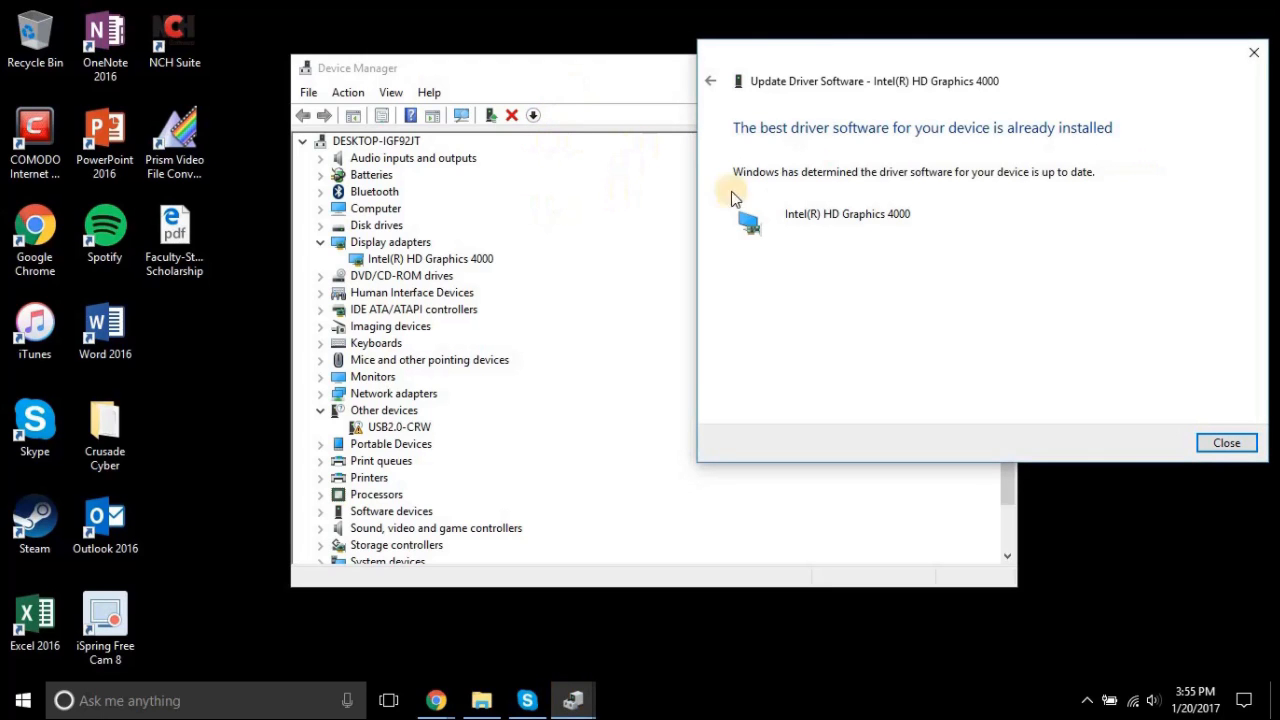
left_click_drag(652, 76, 501, 129)
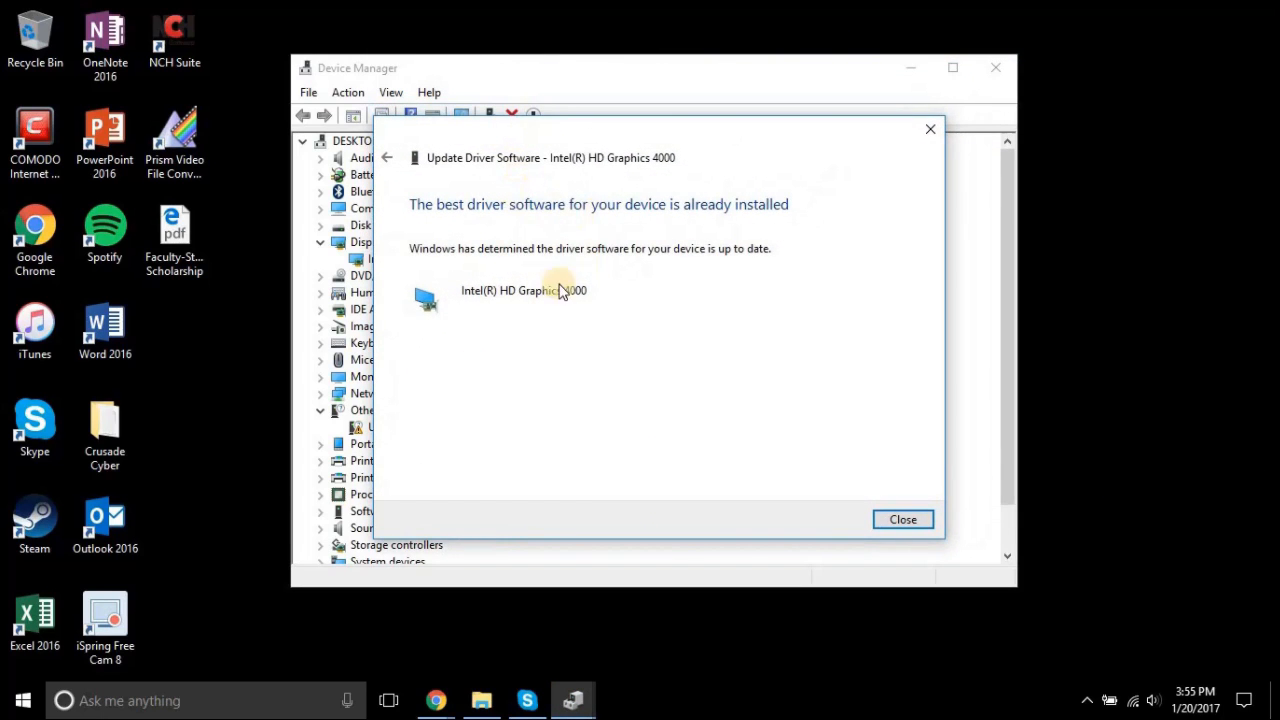
left_click(907, 521)
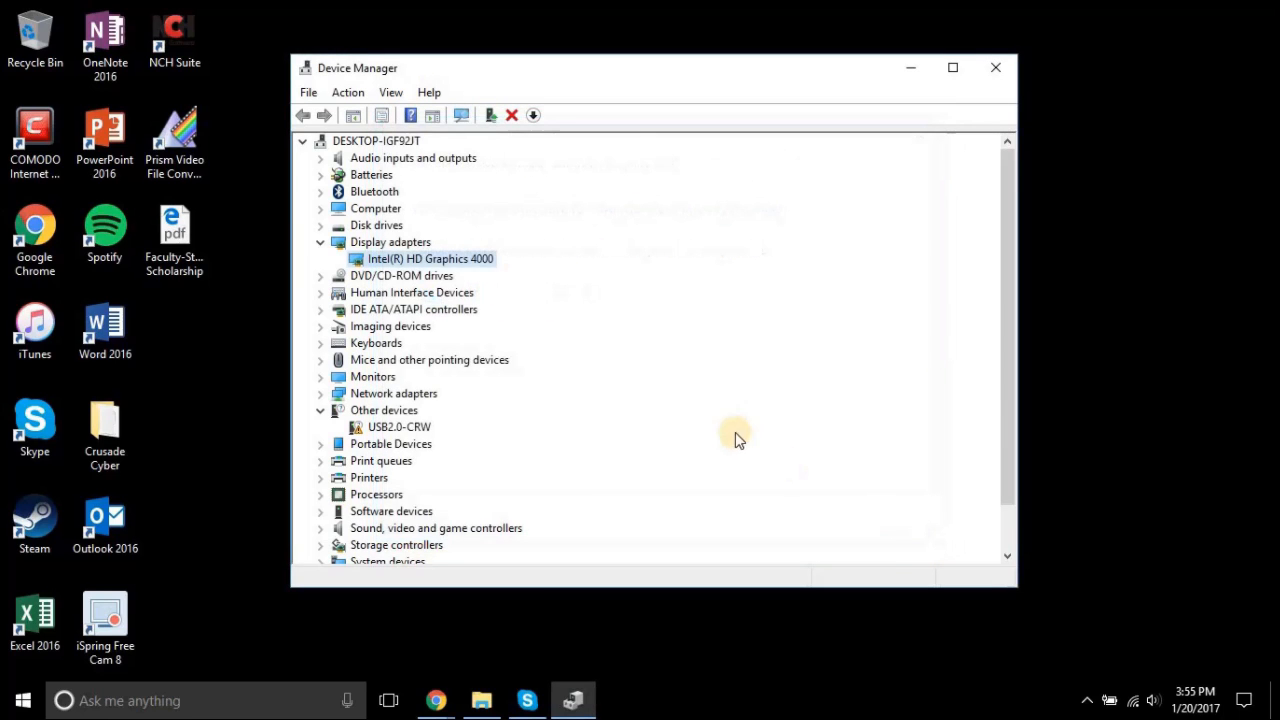
left_click(328, 244)
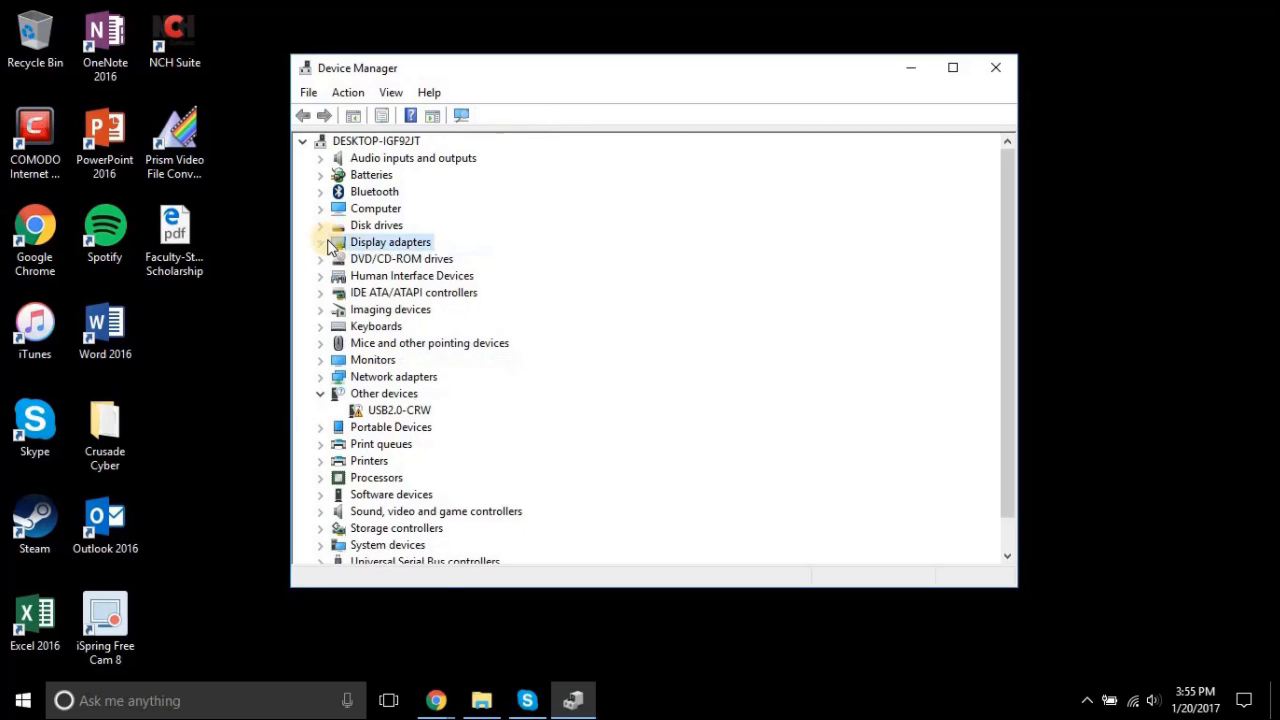
left_click(437, 93)
left_click(399, 94)
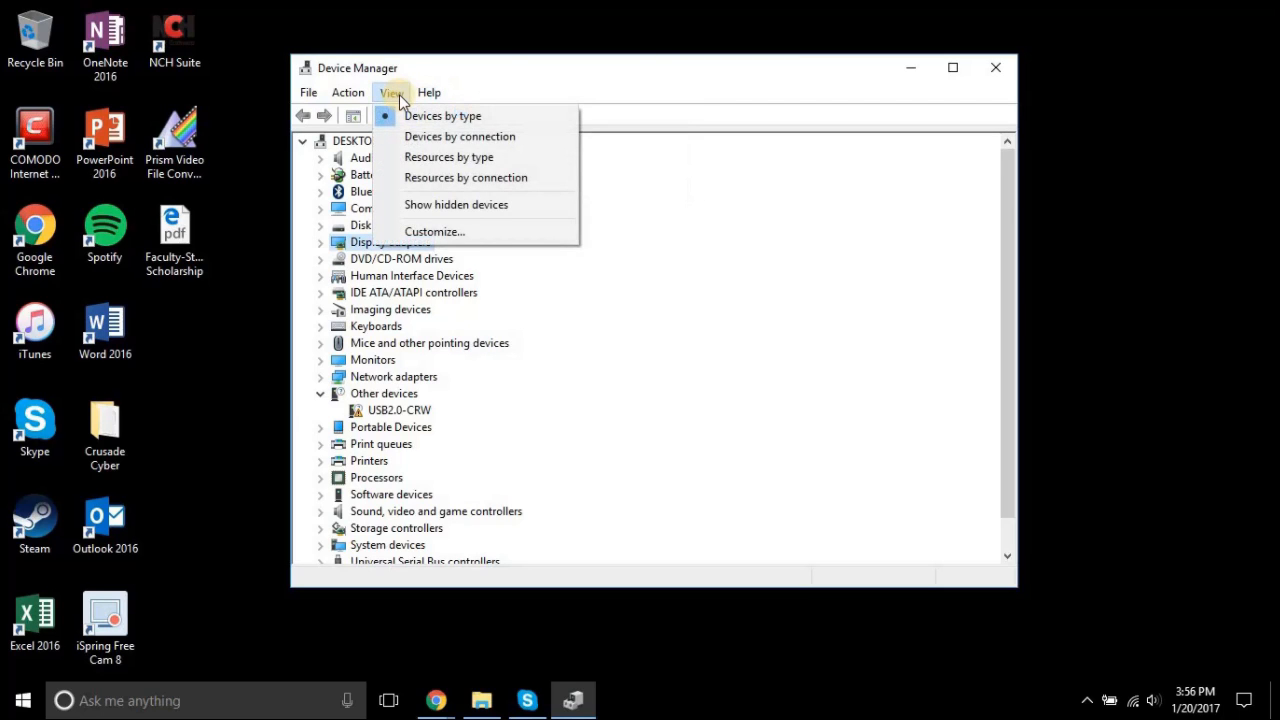
mouse_move(363, 95)
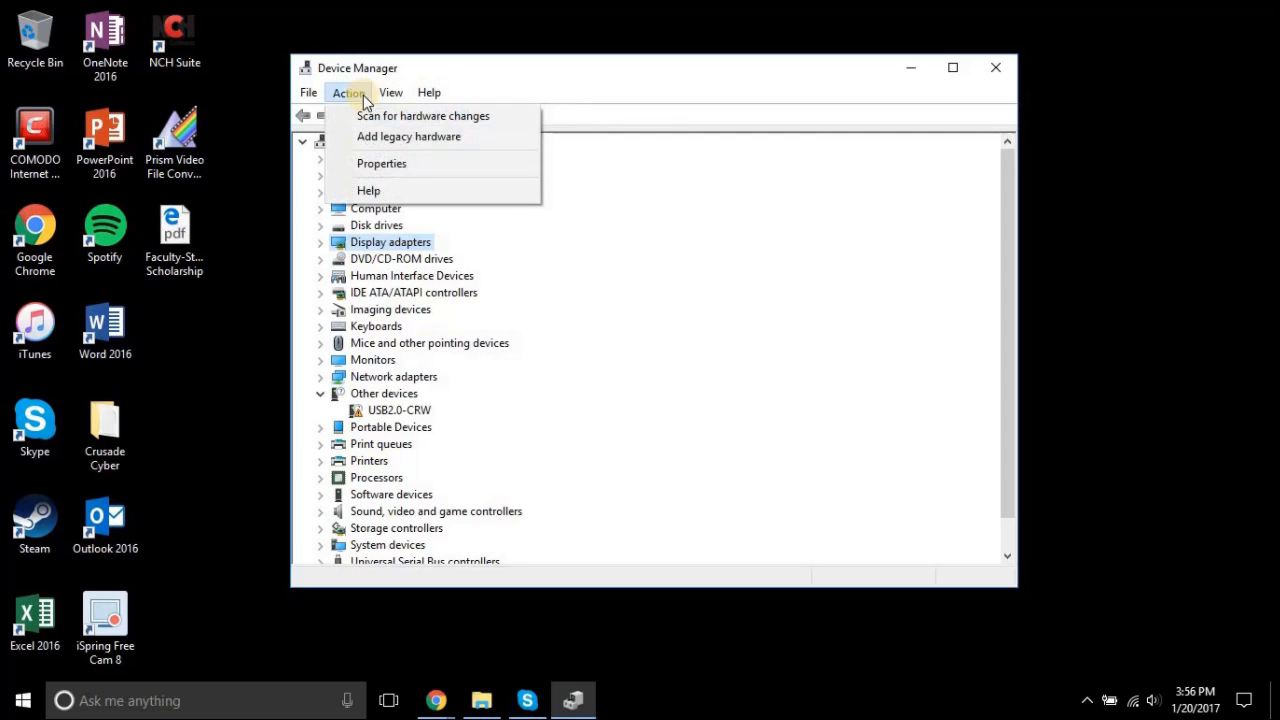
left_click(311, 95)
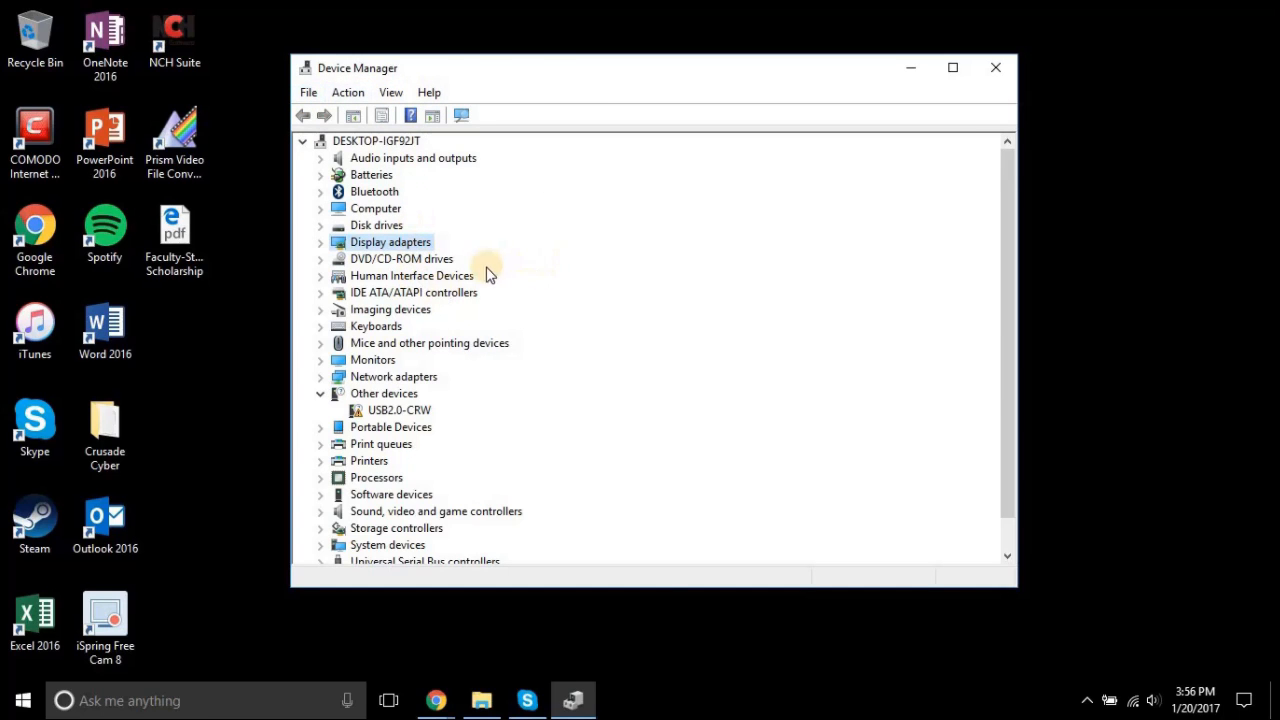
scroll(620, 276, "down", 1)
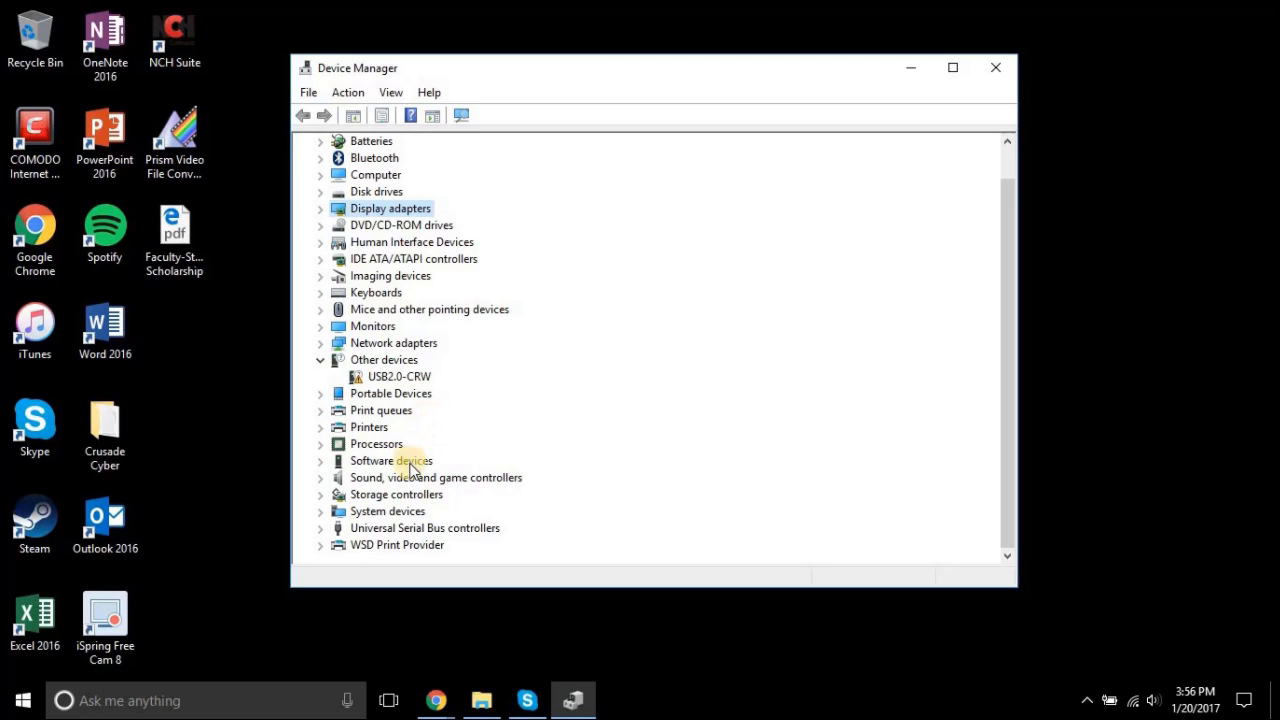
scroll(414, 510, "up", 1)
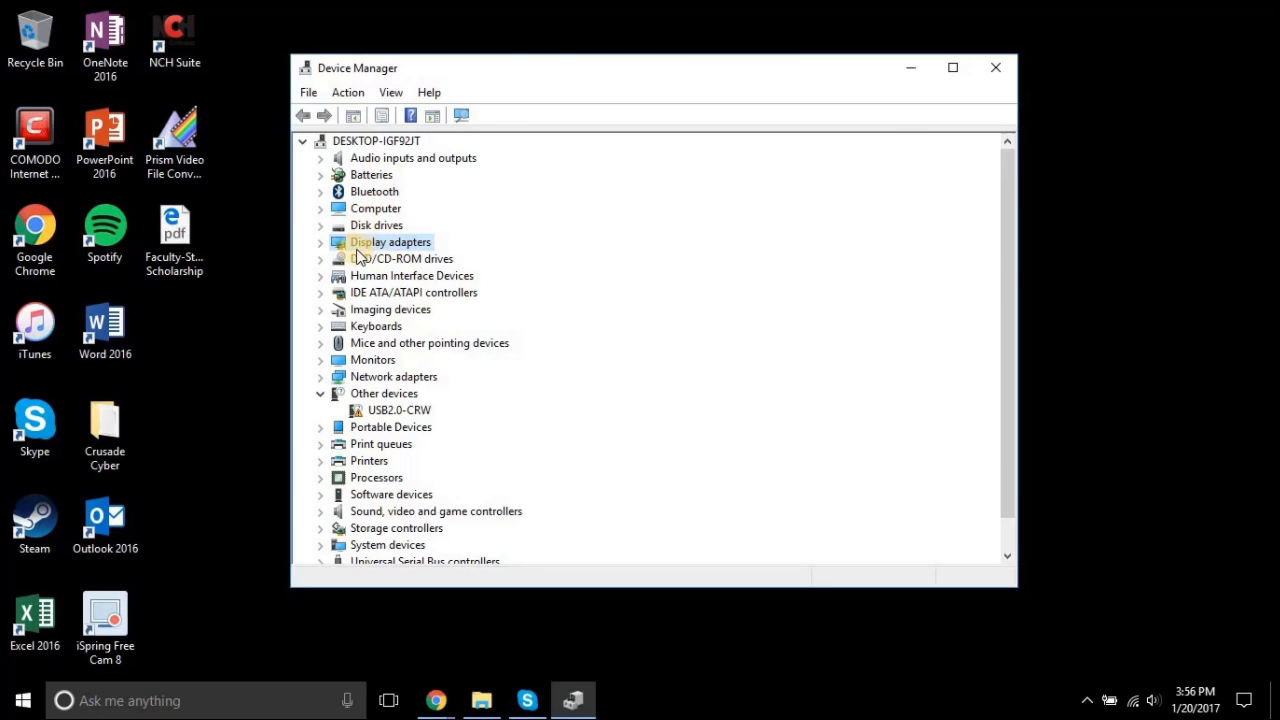
Close Device Manager, search Windows for "update", and open the Check for updates settings
left_click(996, 72)
left_click_drag(803, 197, 600, 370)
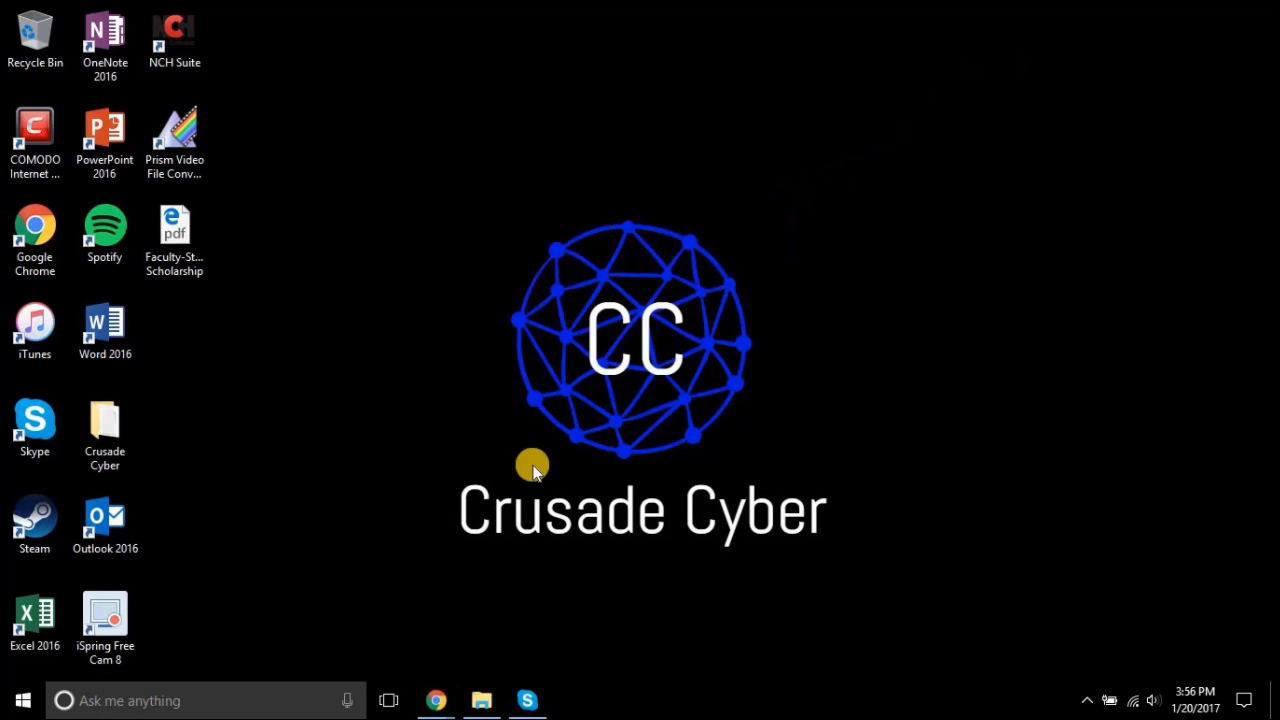
key("super")
type("update")
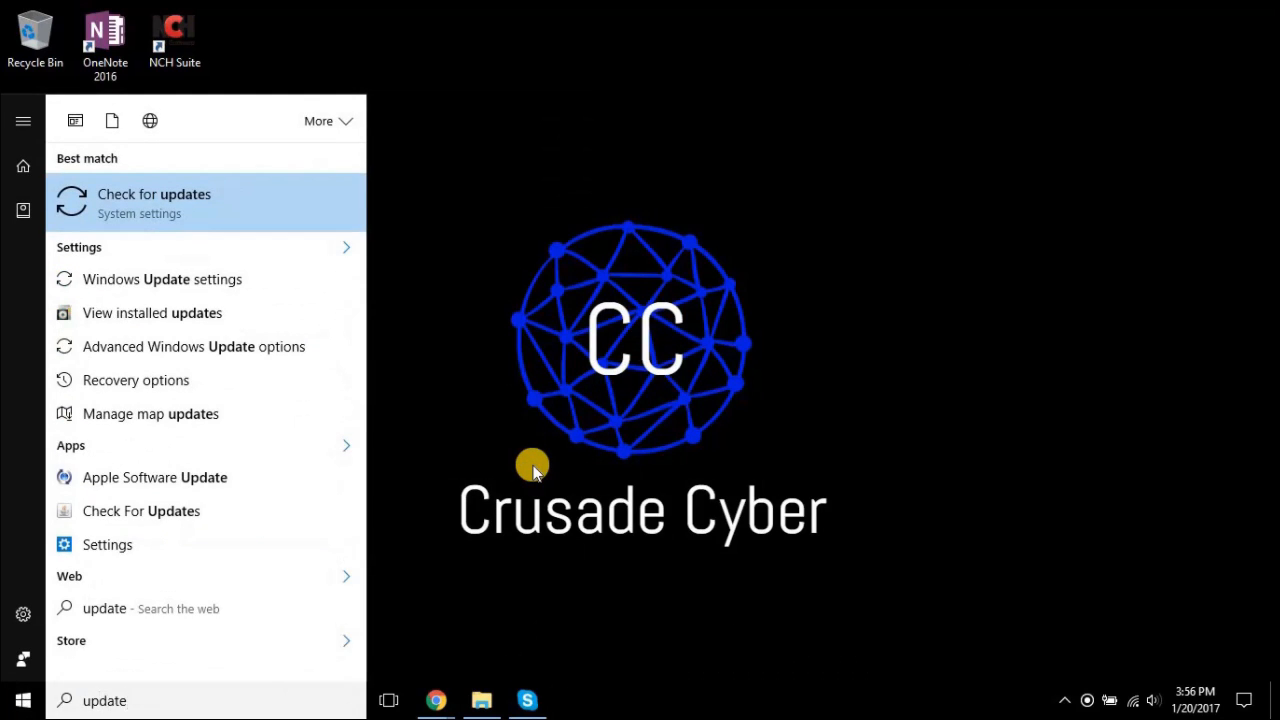
key("Return")
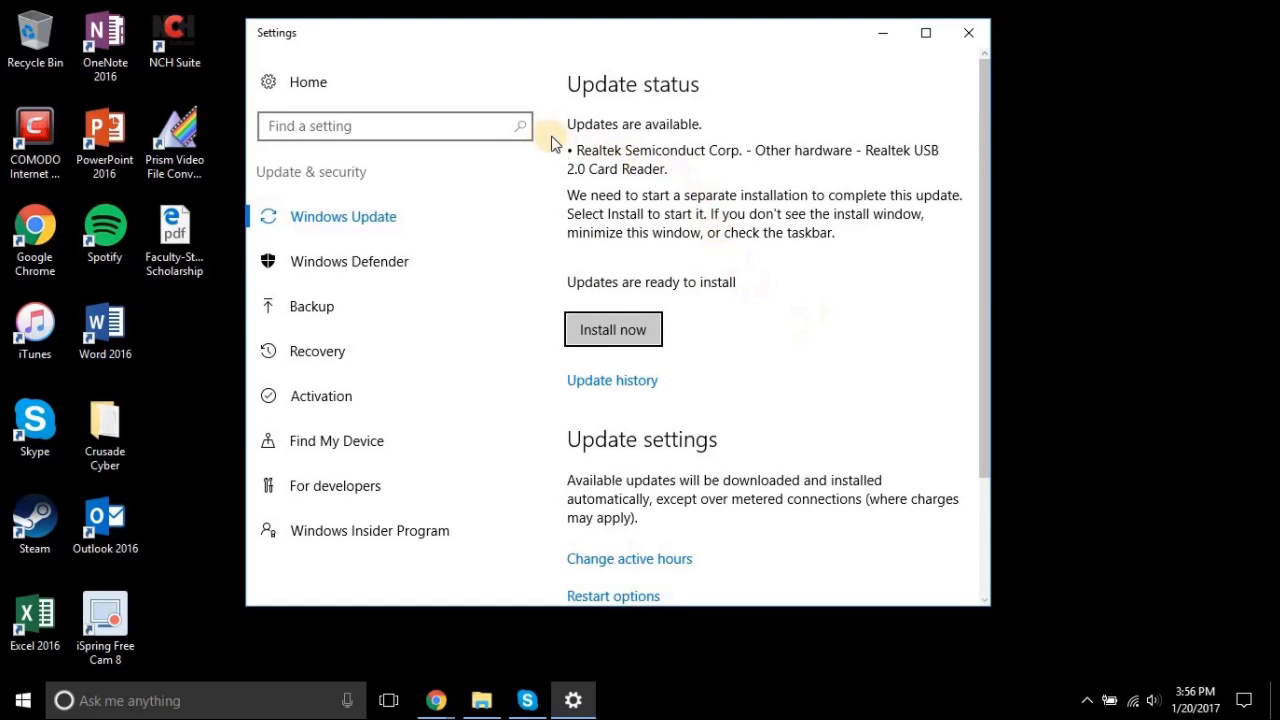
Review the update status text in Windows Update and close Settings without installing anything
left_click_drag(568, 125, 770, 215)
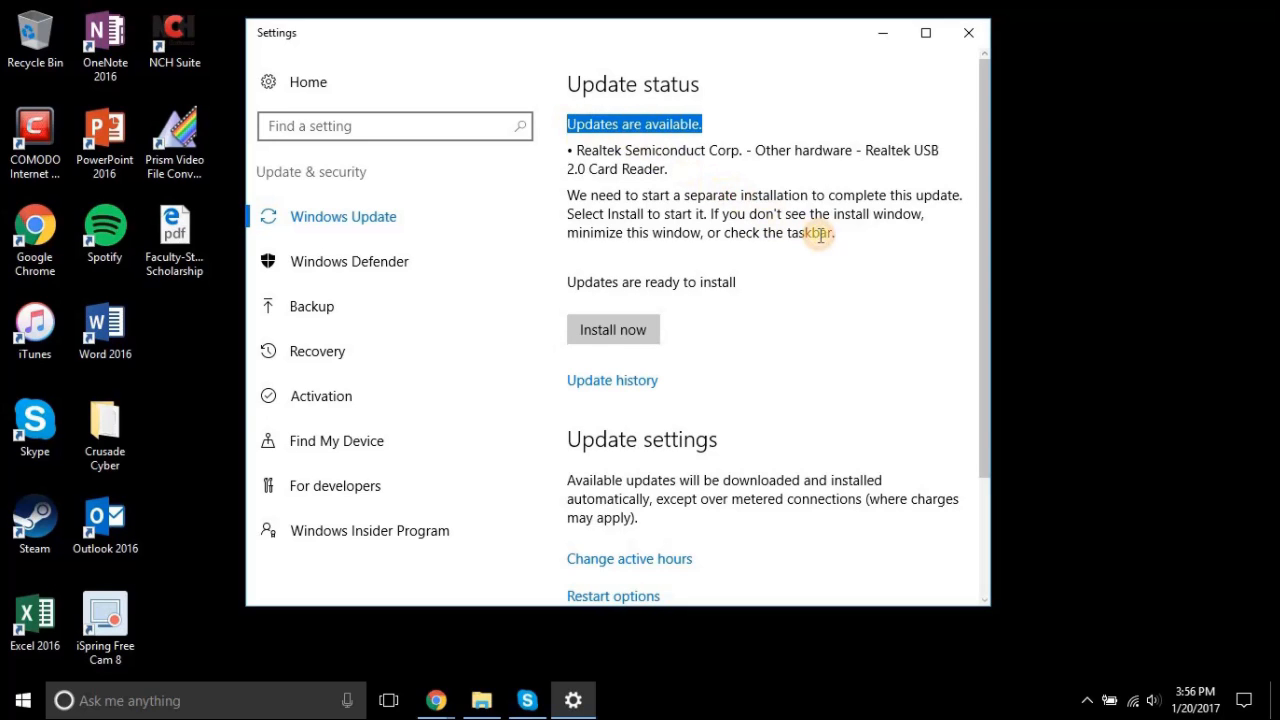
left_click(797, 224)
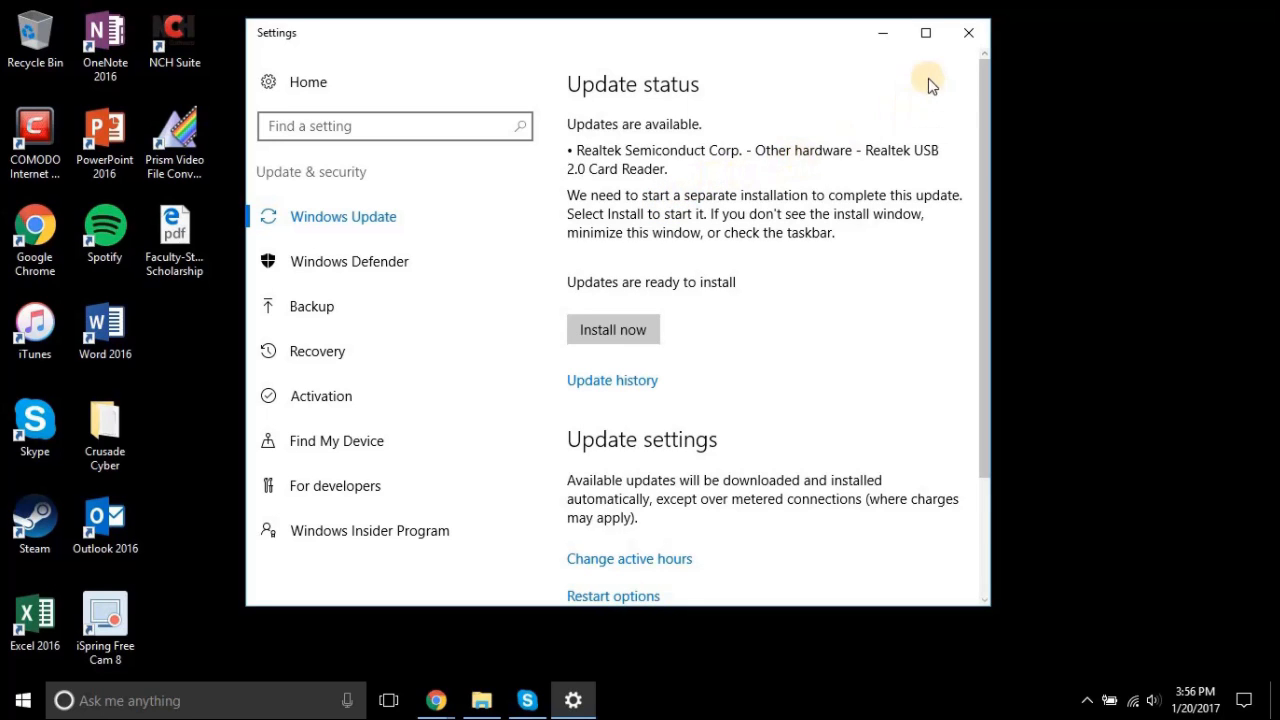
left_click(968, 32)
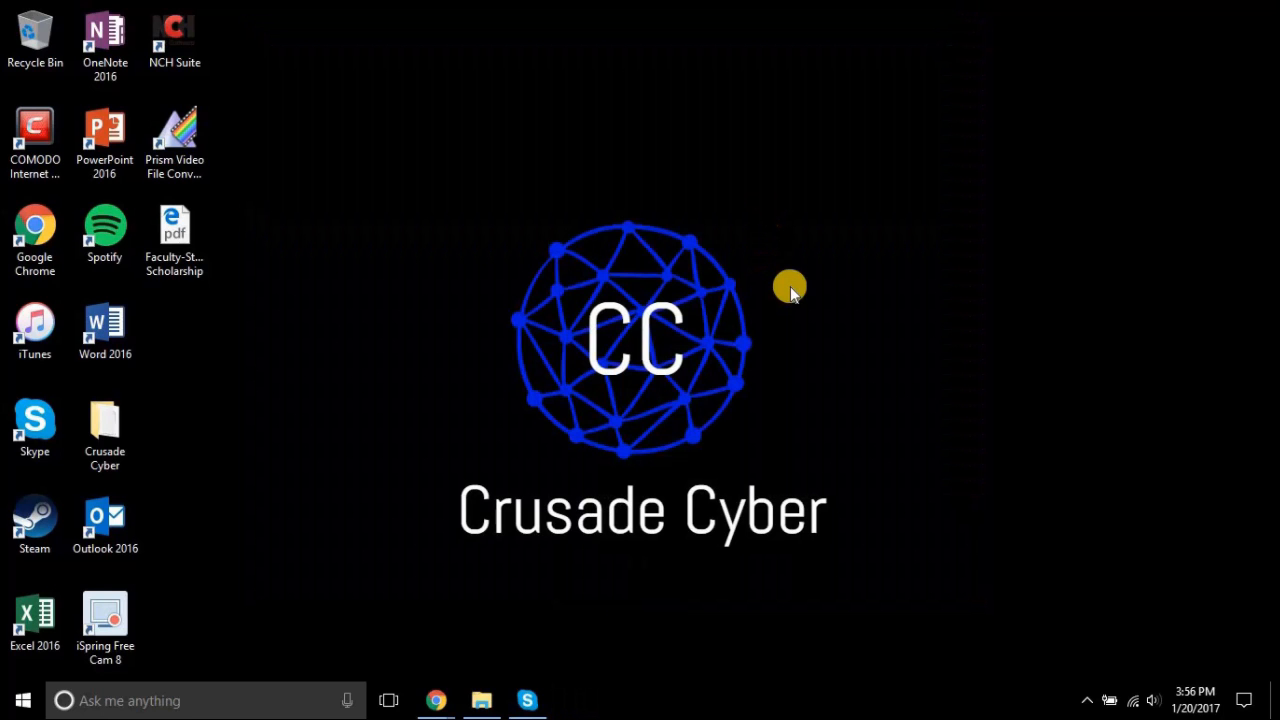